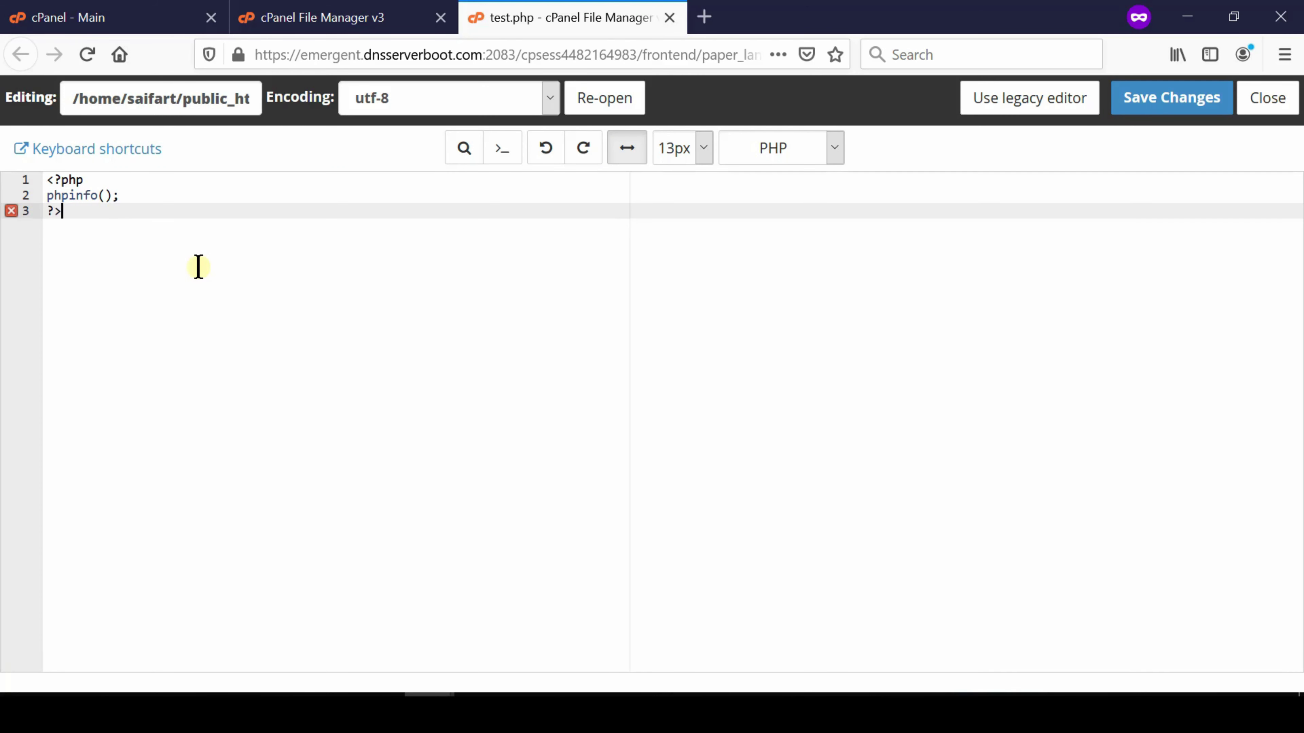
Step: Save the test.php file containing the phpinfo() call
{"action": "left_click", "coordinate": [1190, 106]}
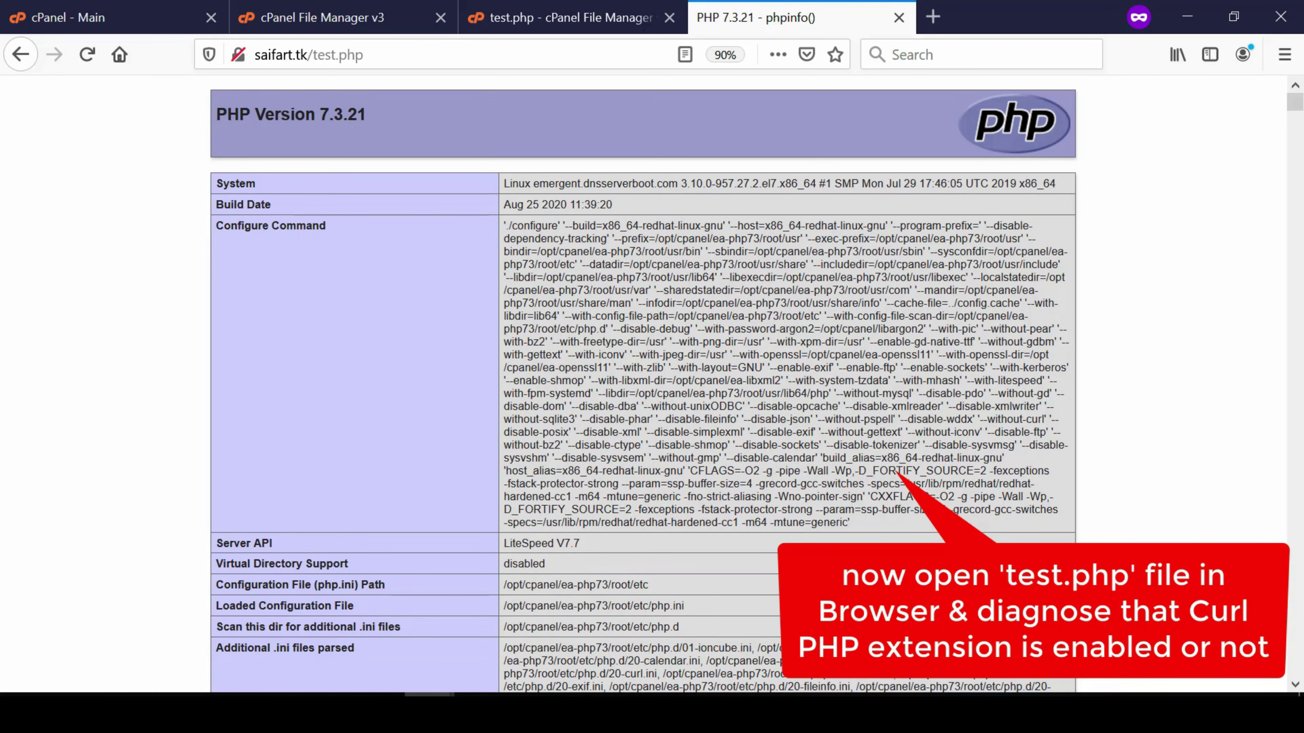
Step: Examine the phpinfo output of saifart.tk/test.php down to the curl section to check whether the extension is enabled
{"action": "scroll", "coordinate": [316, 151], "scroll_direction": "down", "scroll_amount": 3}
{"action": "scroll", "coordinate": [642, 385], "scroll_direction": "down", "scroll_amount": 8}
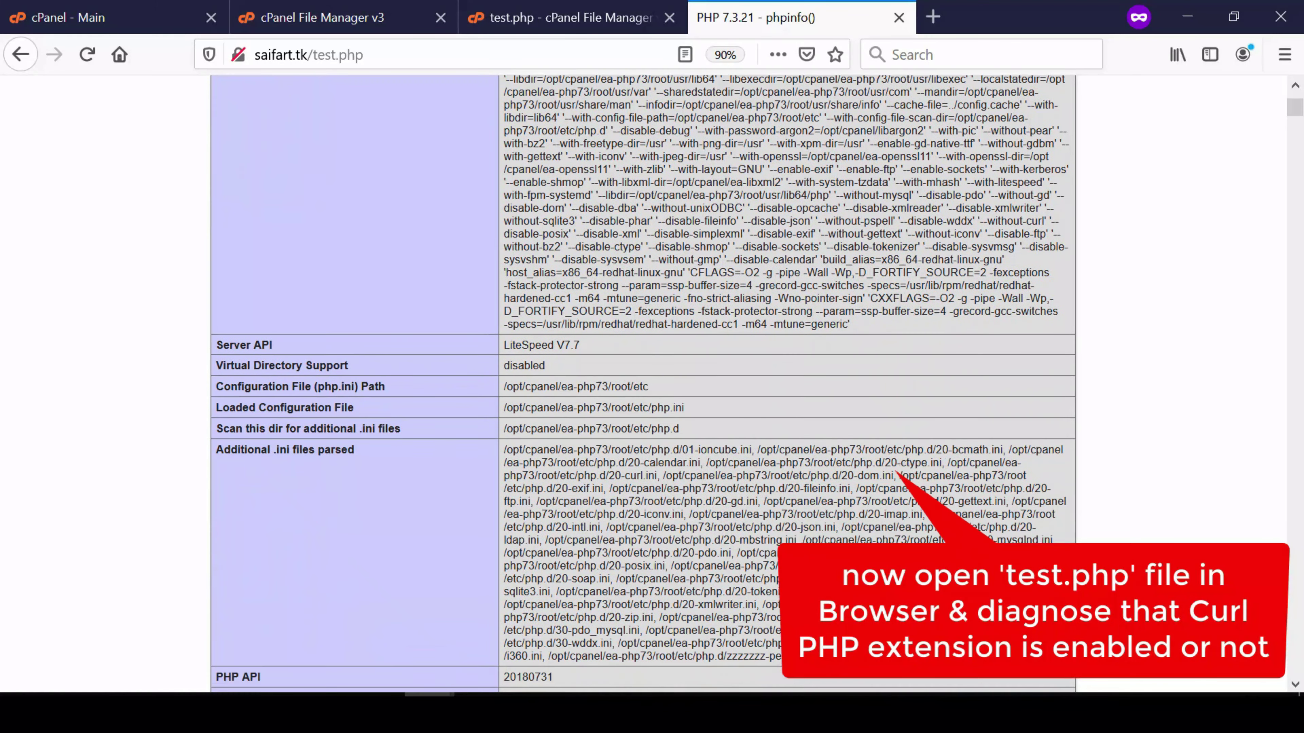
{"action": "scroll", "coordinate": [642, 385], "scroll_direction": "down", "scroll_amount": 10}
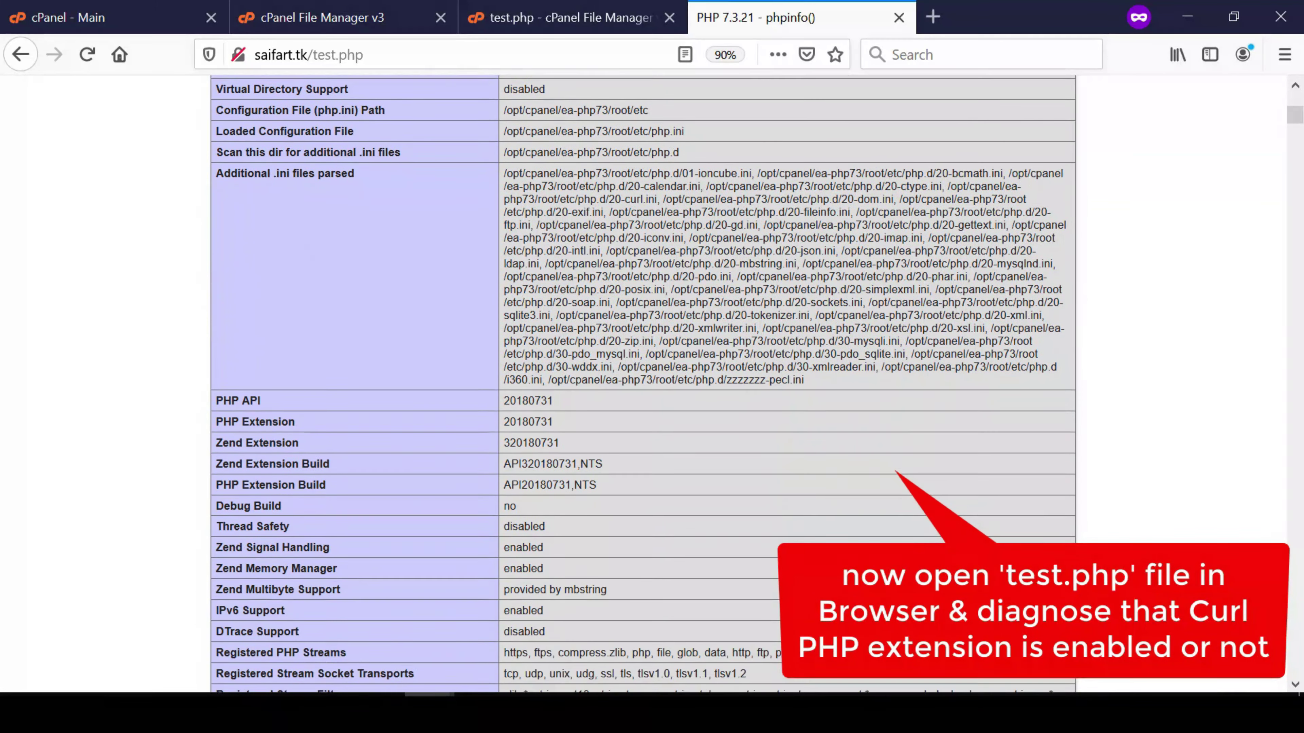
{"action": "scroll", "coordinate": [642, 385], "scroll_direction": "down", "scroll_amount": 10}
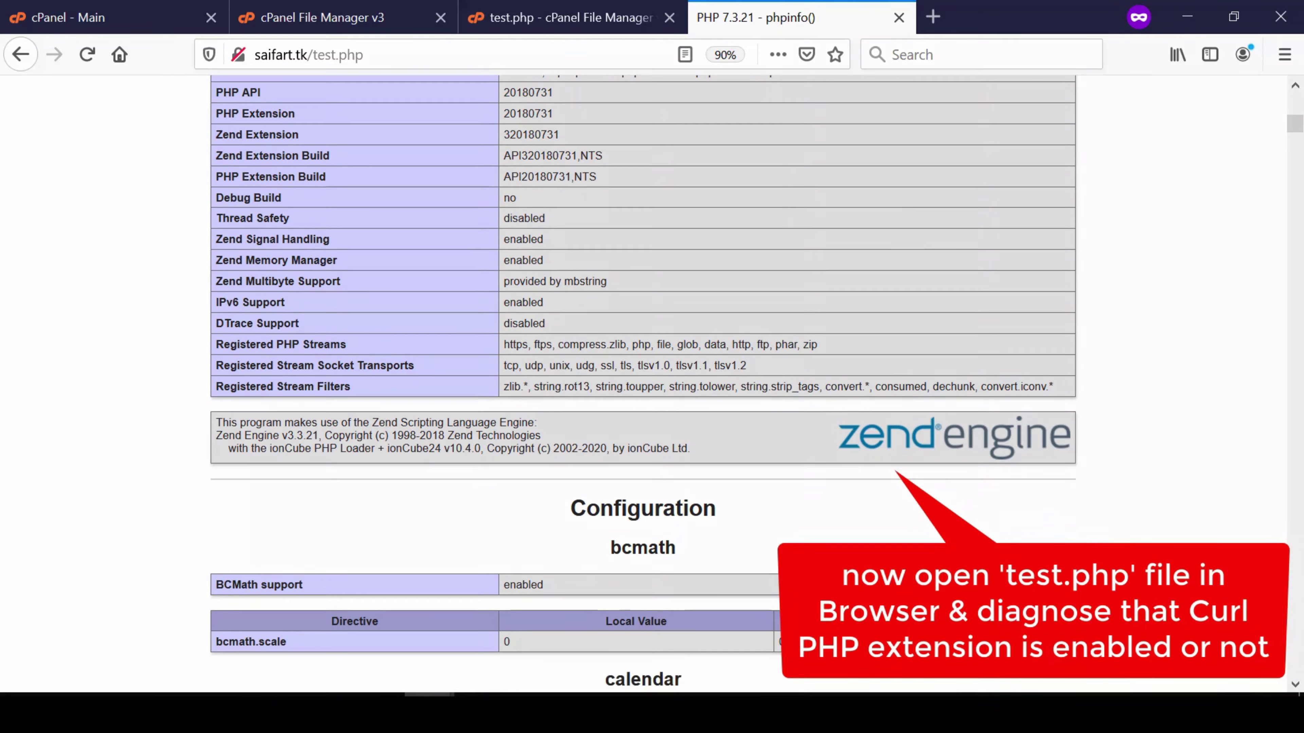
{"action": "scroll", "coordinate": [642, 385], "scroll_direction": "down", "scroll_amount": 10}
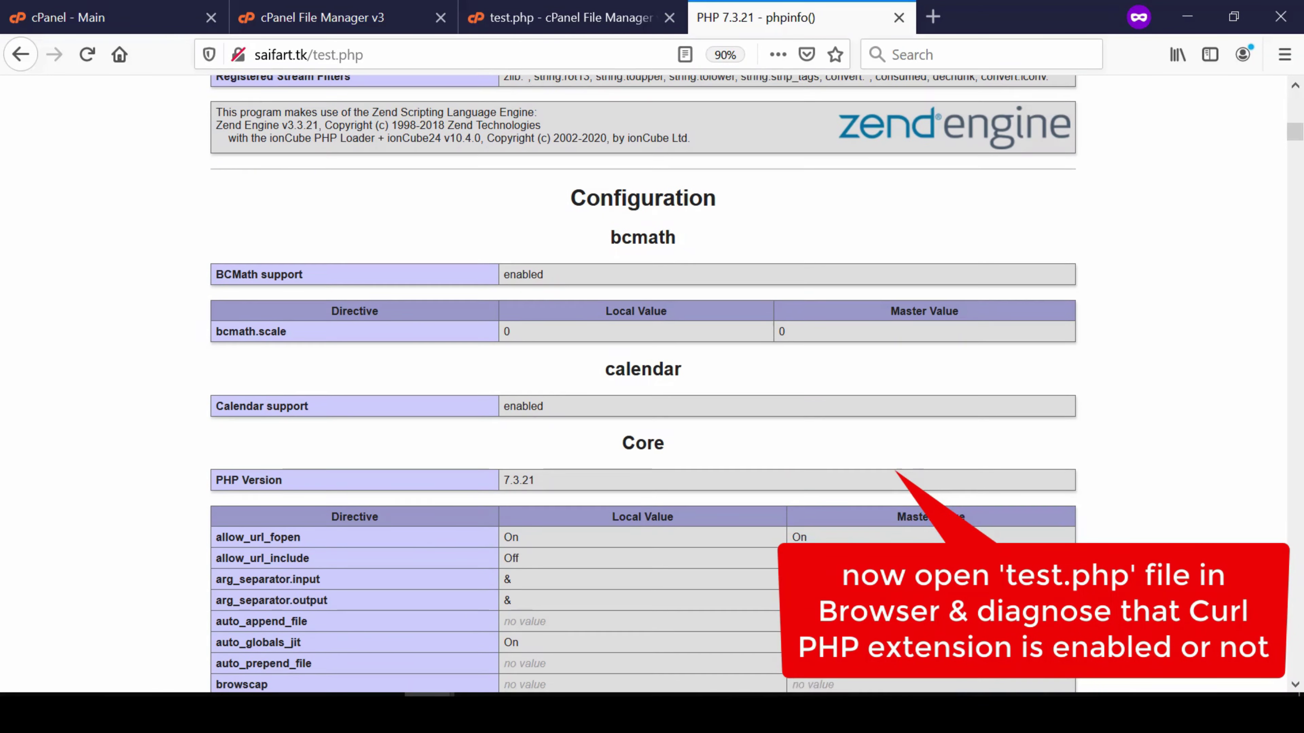
{"action": "scroll", "coordinate": [642, 385], "scroll_direction": "down", "scroll_amount": 10}
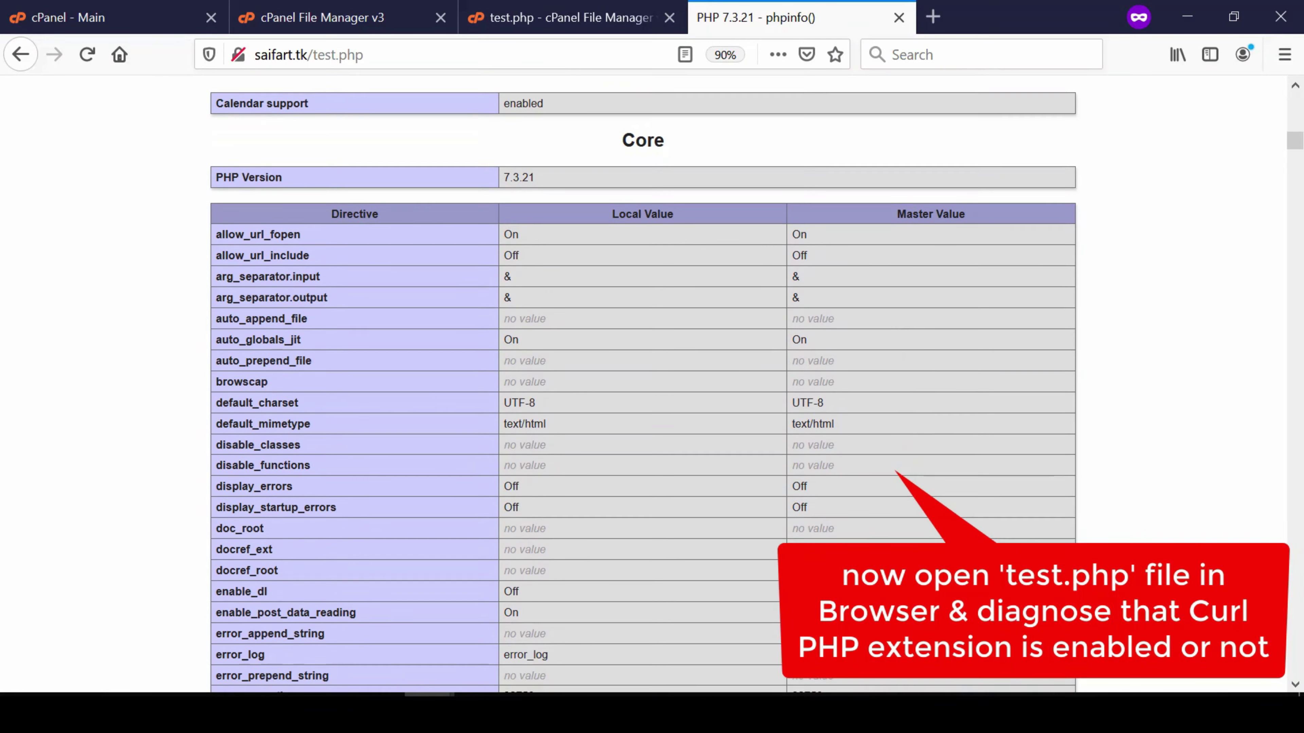
{"action": "scroll", "coordinate": [642, 385], "scroll_direction": "down", "scroll_amount": 15}
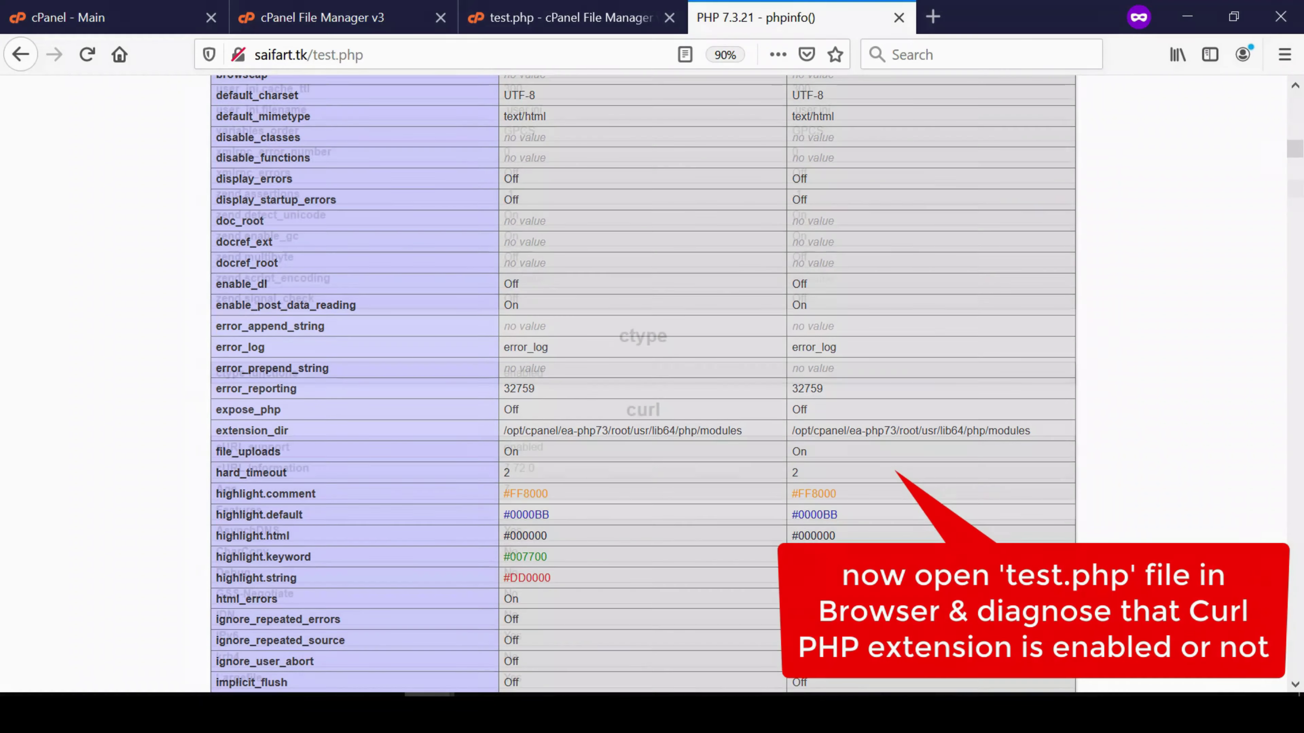
{"action": "scroll", "coordinate": [642, 385], "scroll_direction": "down", "scroll_amount": 3}
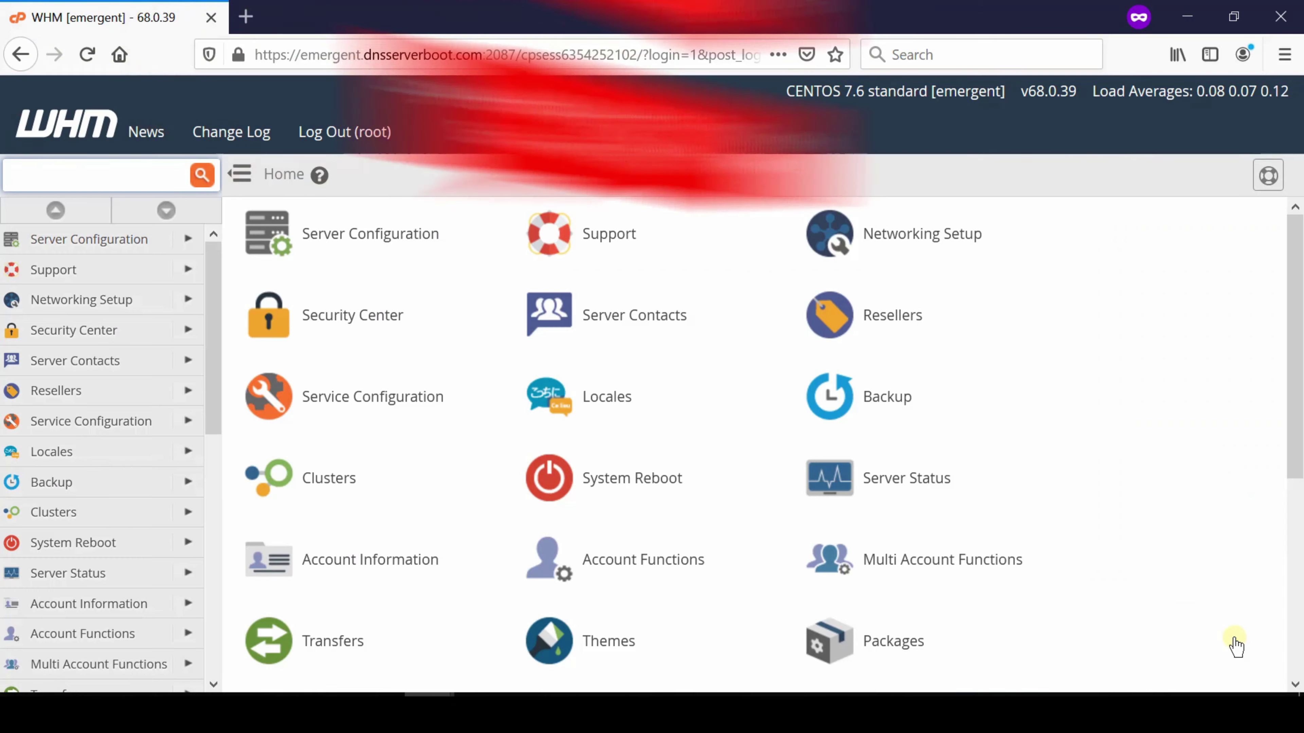
Step: Open EasyApache 4 from WHM's software tools and start customizing the currently installed packages
{"action": "scroll", "coordinate": [1234, 646], "scroll_direction": "down", "scroll_amount": 5}
{"action": "left_click", "coordinate": [333, 501]}
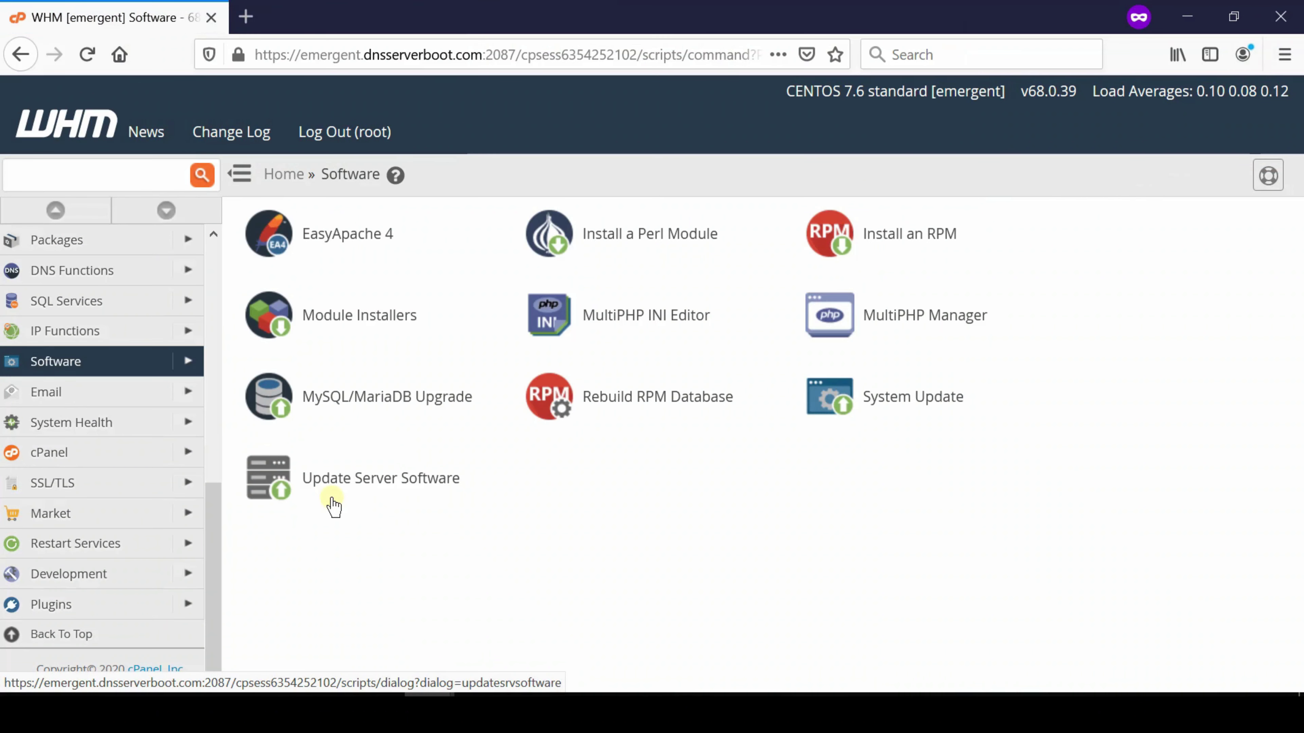
{"action": "left_click", "coordinate": [337, 238]}
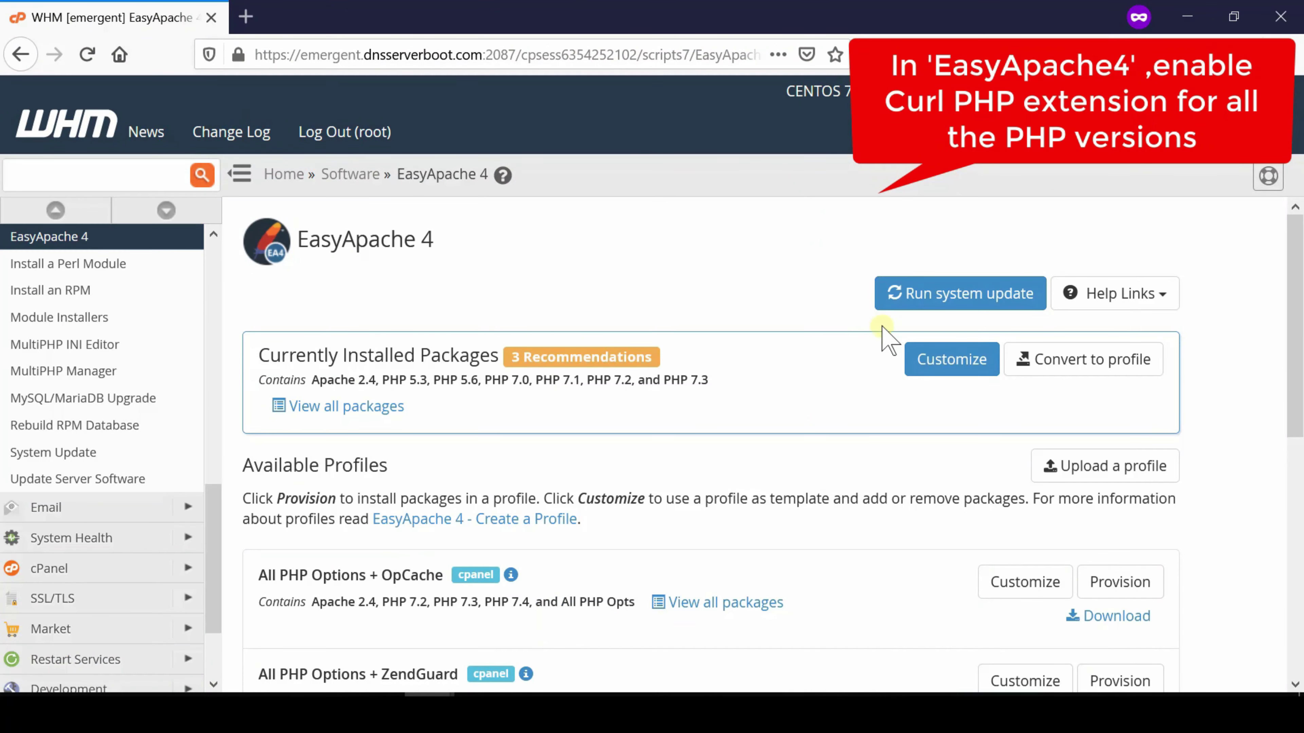
{"action": "left_click", "coordinate": [949, 363]}
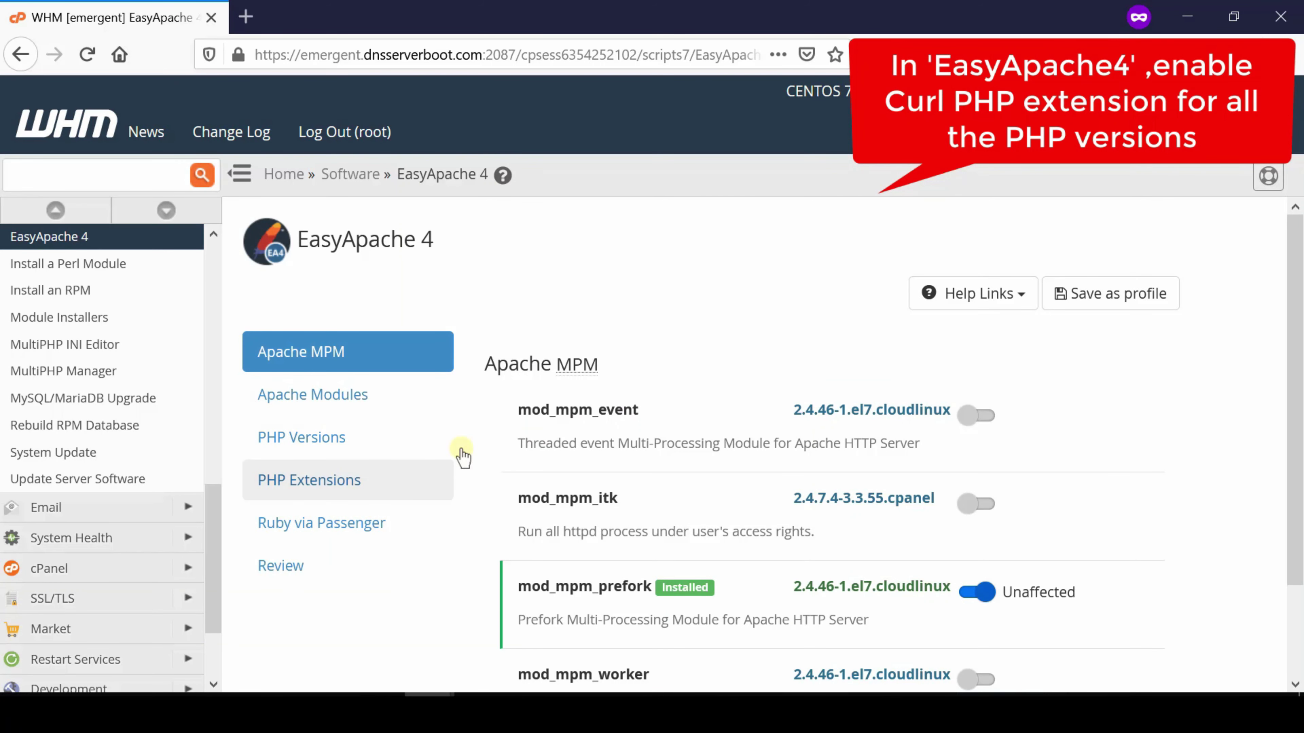
Step: Search the PHP extensions for "curl" and mark php53-php-curl for installation
{"action": "left_click", "coordinate": [296, 486]}
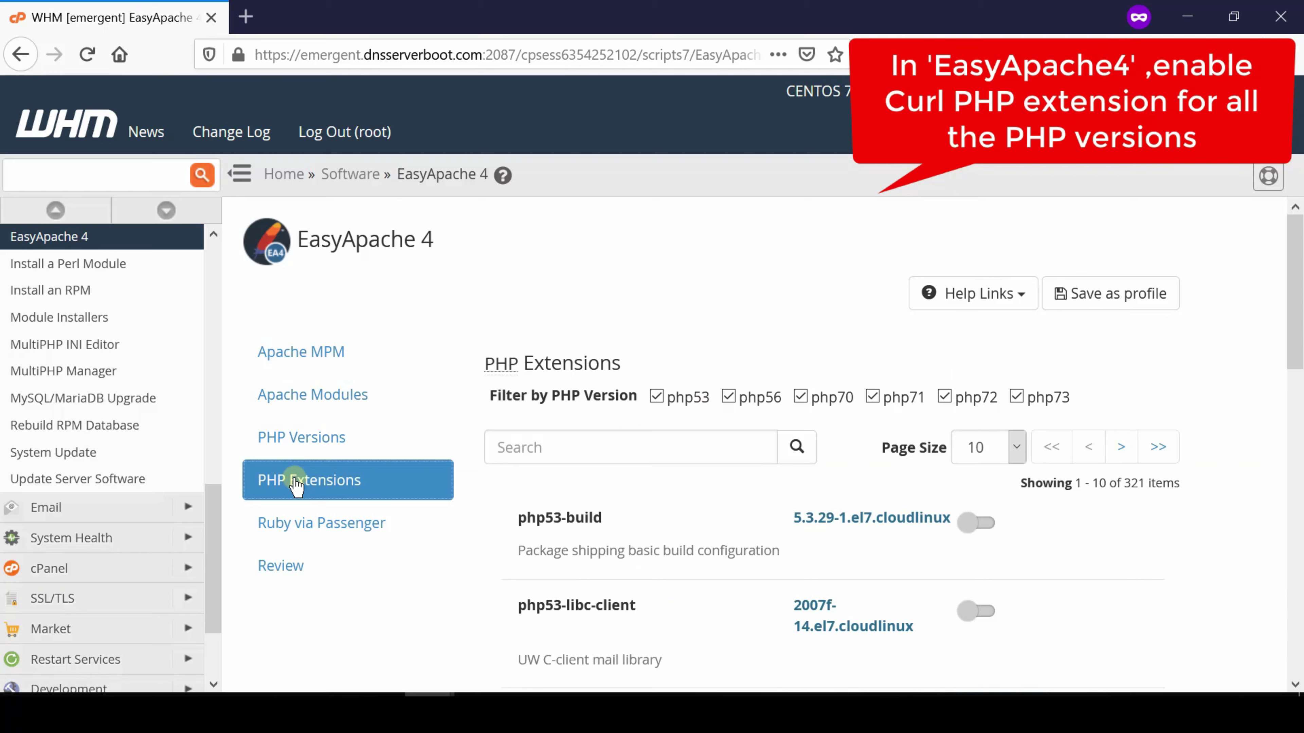
{"action": "type", "text": "curl"}
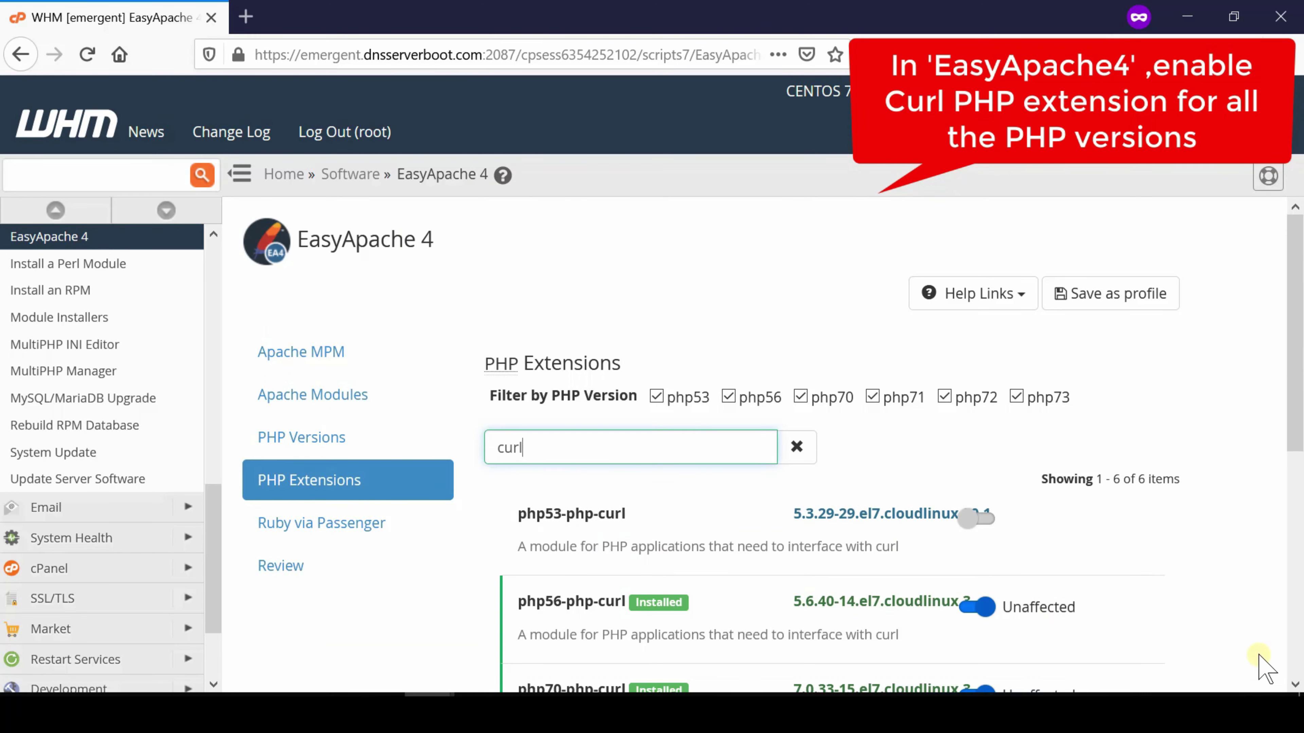
{"action": "scroll", "coordinate": [1264, 667], "scroll_direction": "down", "scroll_amount": 5}
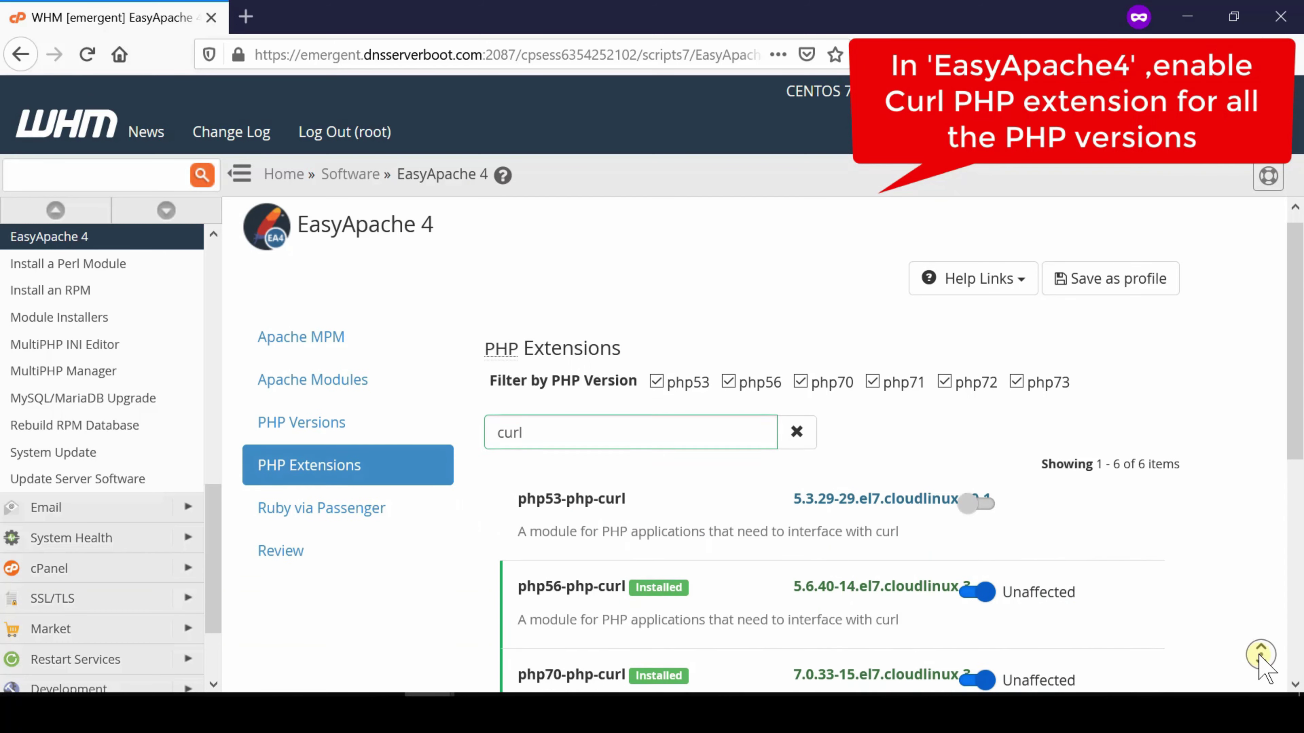
{"action": "scroll", "coordinate": [1263, 668], "scroll_direction": "down", "scroll_amount": 5}
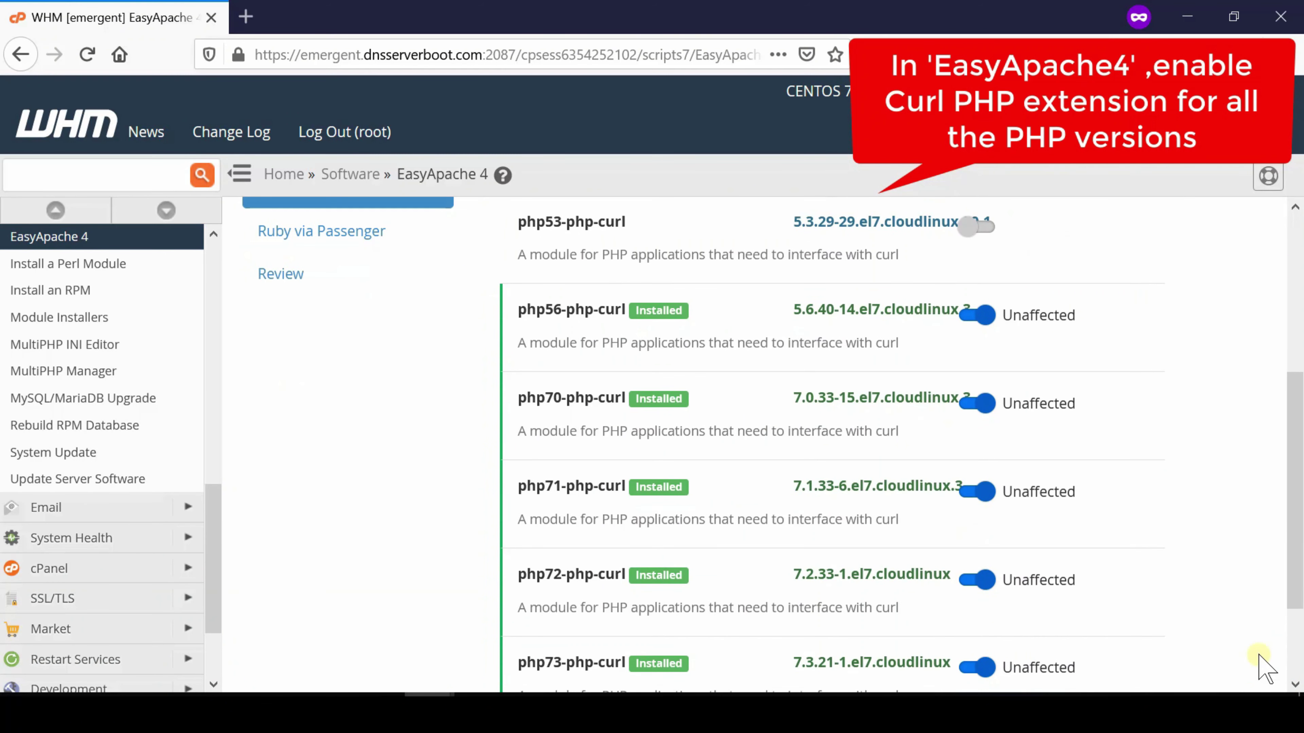
{"action": "left_click", "coordinate": [970, 226]}
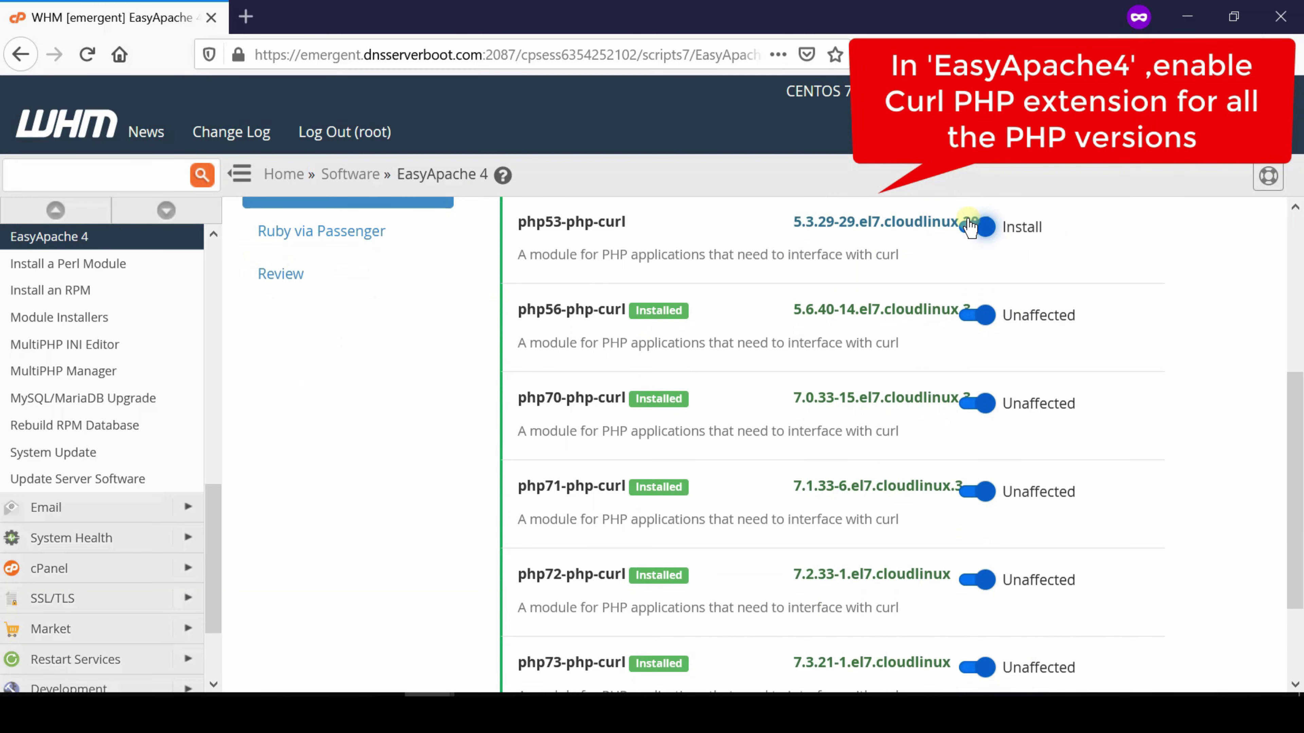
Step: Continue past the Ruby via Passenger packages without changes to the review and provision the selected packages
{"action": "scroll", "coordinate": [1260, 663], "scroll_direction": "down", "scroll_amount": 5}
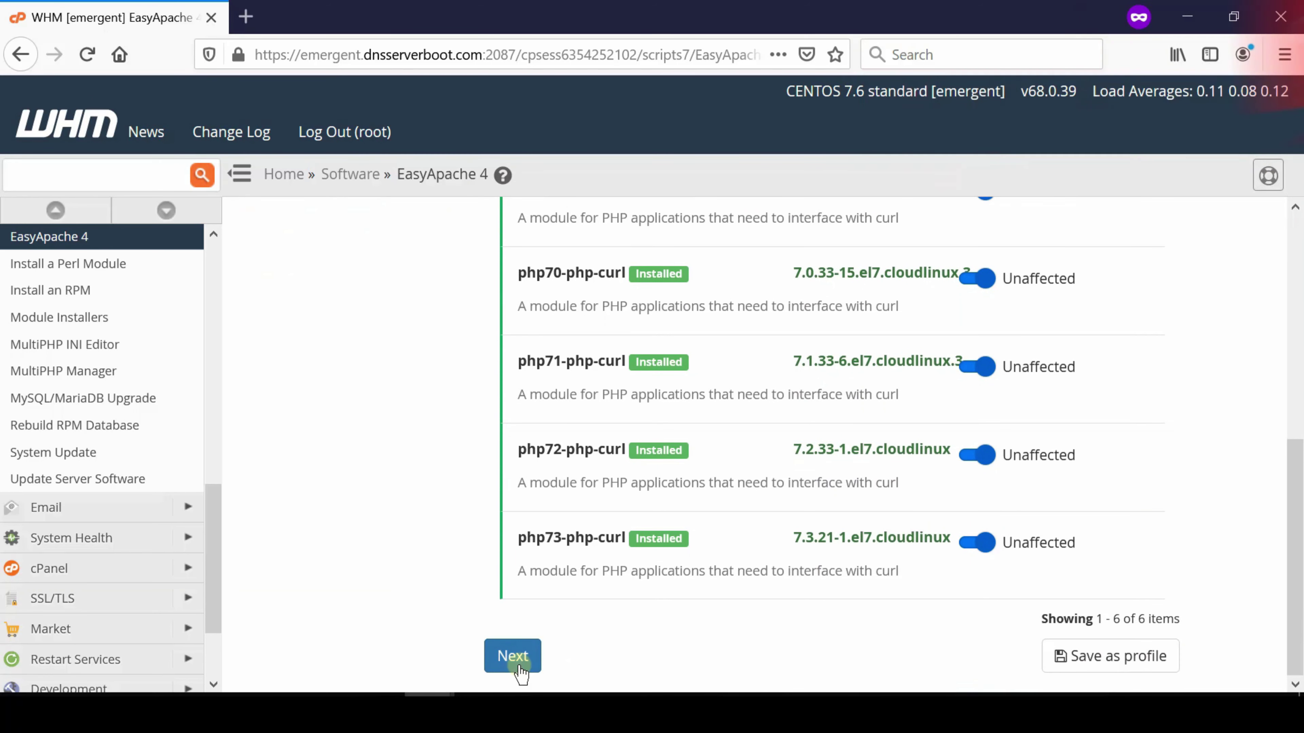
{"action": "left_click", "coordinate": [514, 657]}
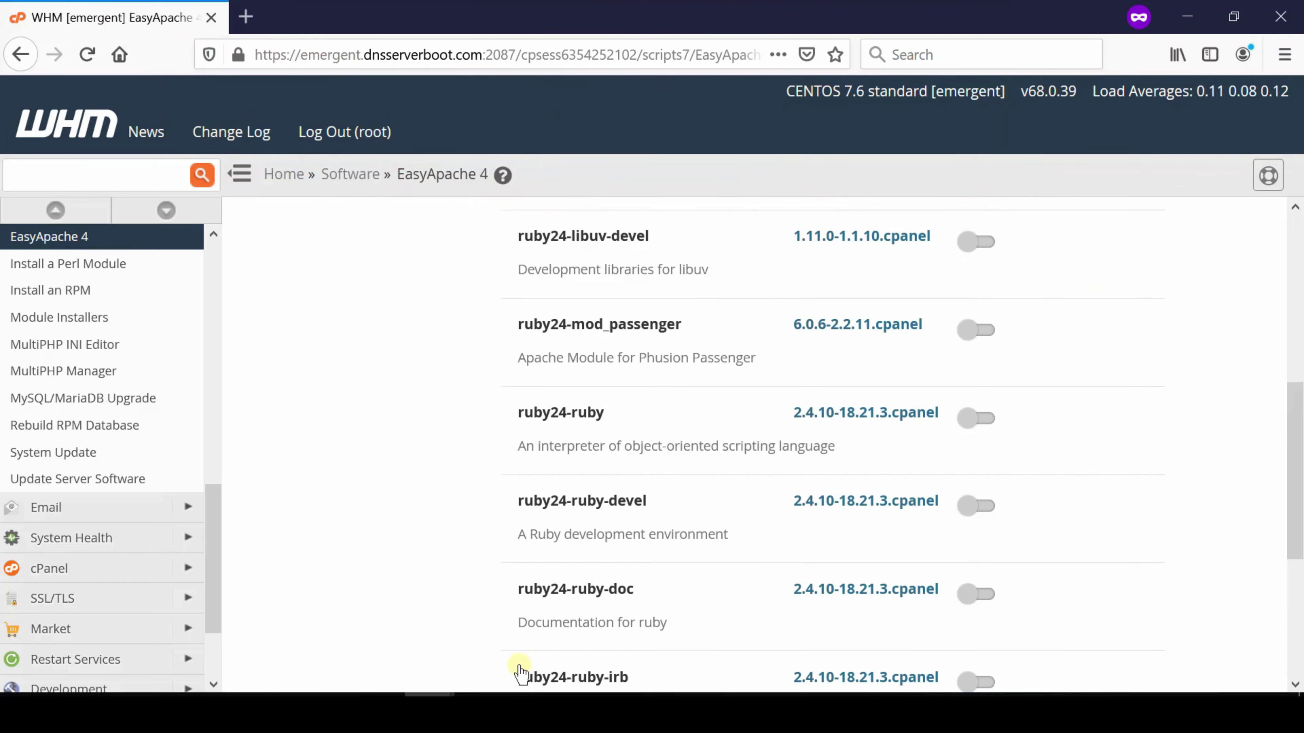
{"action": "scroll", "coordinate": [1243, 648], "scroll_direction": "down", "scroll_amount": 5}
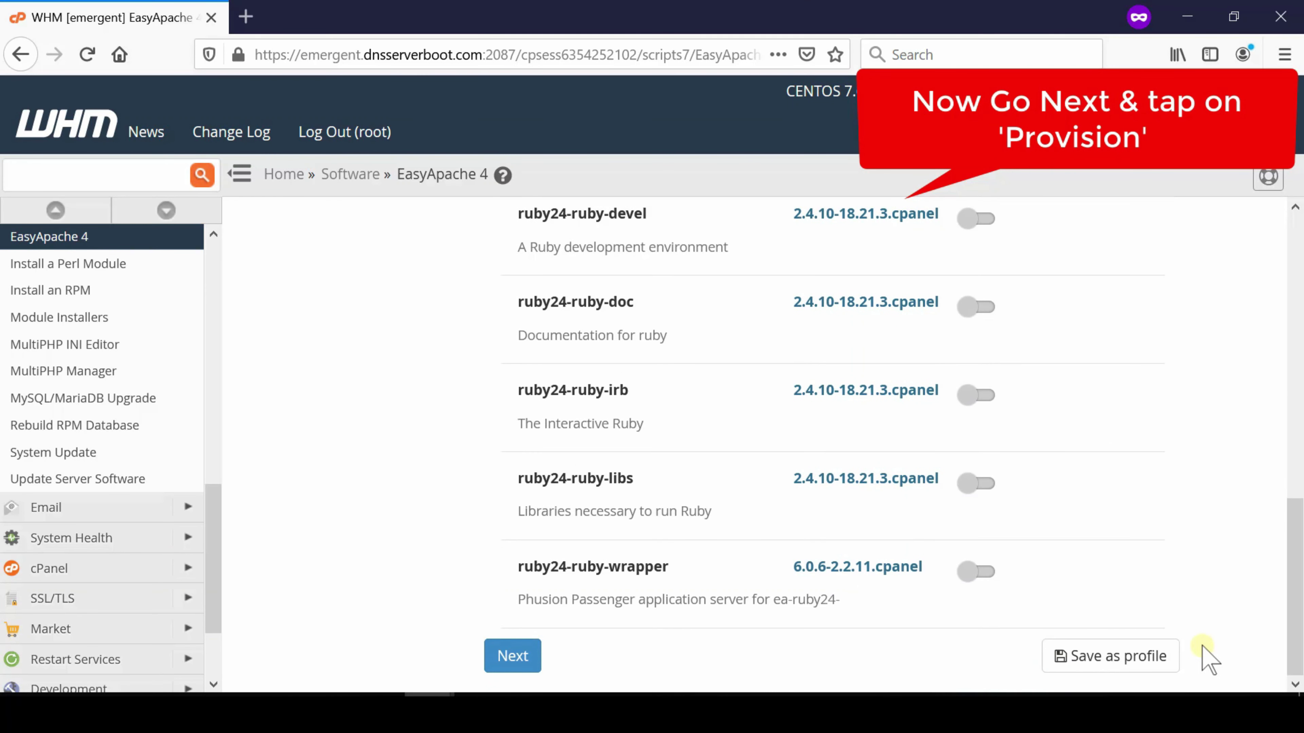
{"action": "left_click", "coordinate": [512, 658]}
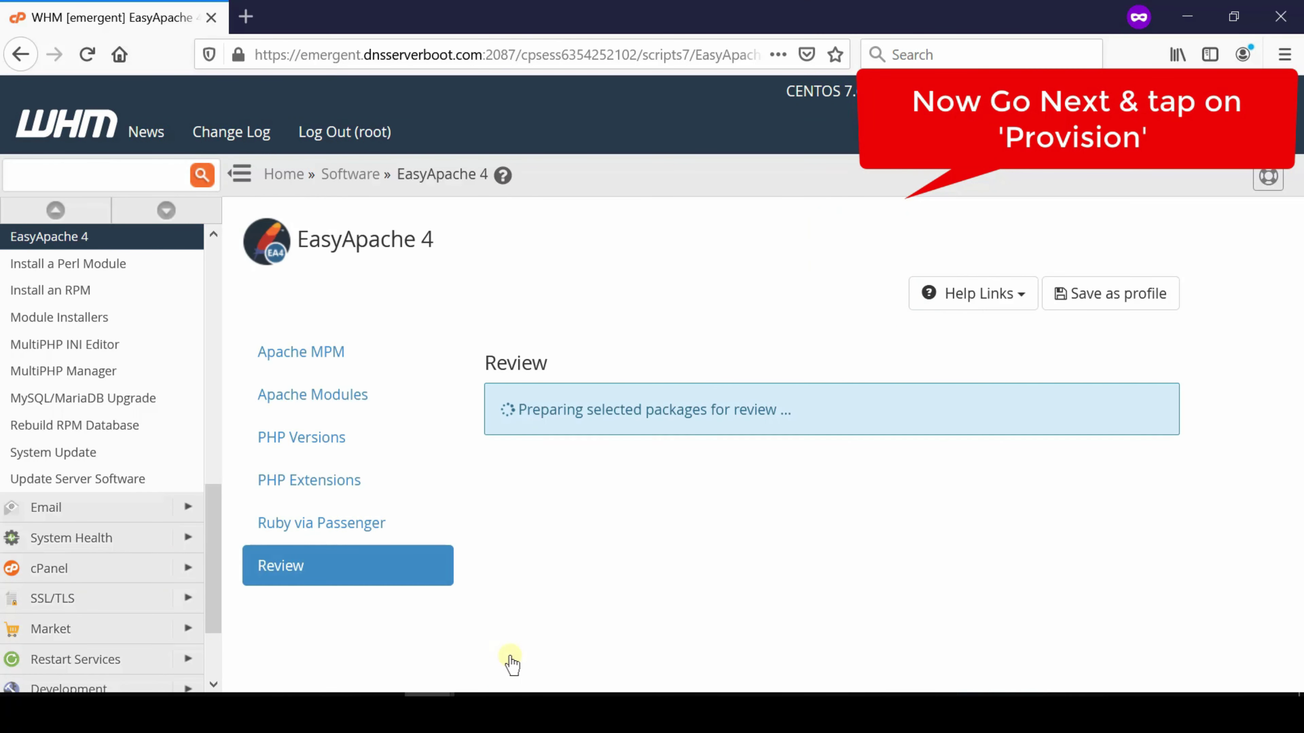
{"action": "scroll", "coordinate": [1255, 637], "scroll_direction": "down", "scroll_amount": 10}
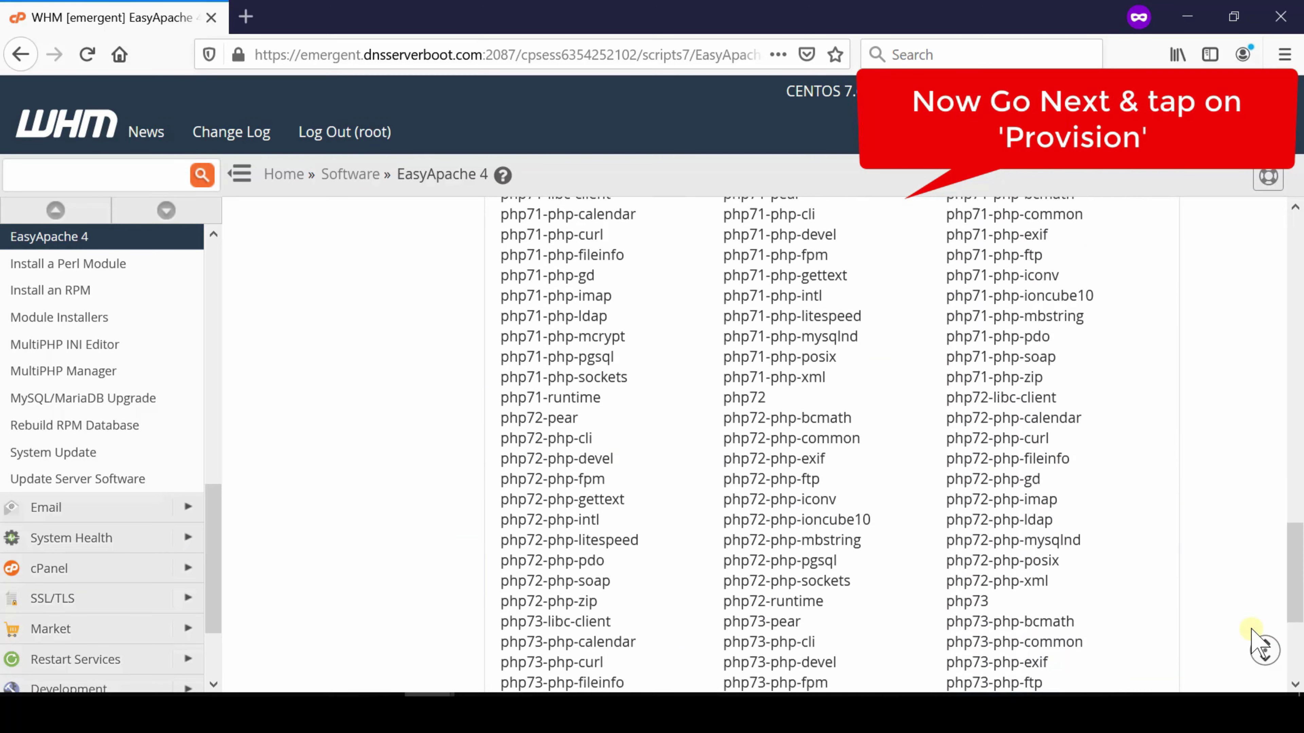
{"action": "scroll", "coordinate": [1253, 634], "scroll_direction": "down", "scroll_amount": 3}
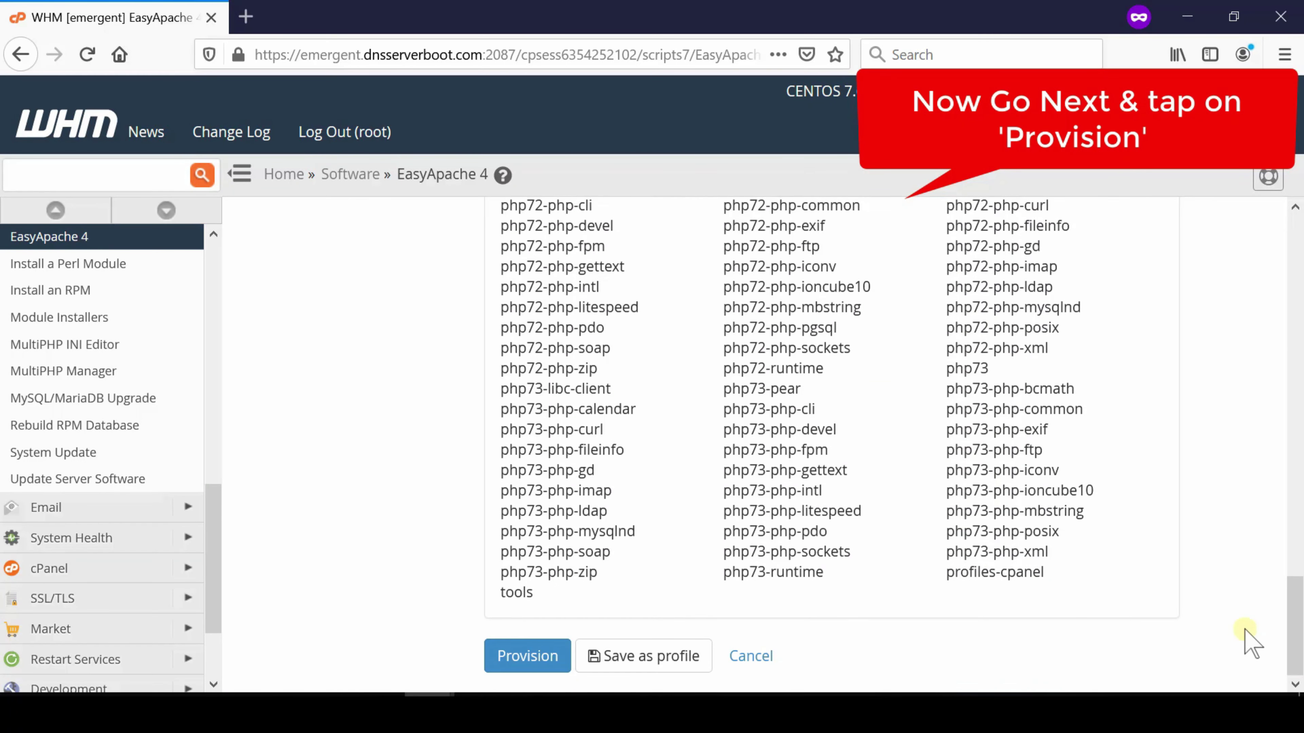
{"action": "left_click", "coordinate": [519, 665]}
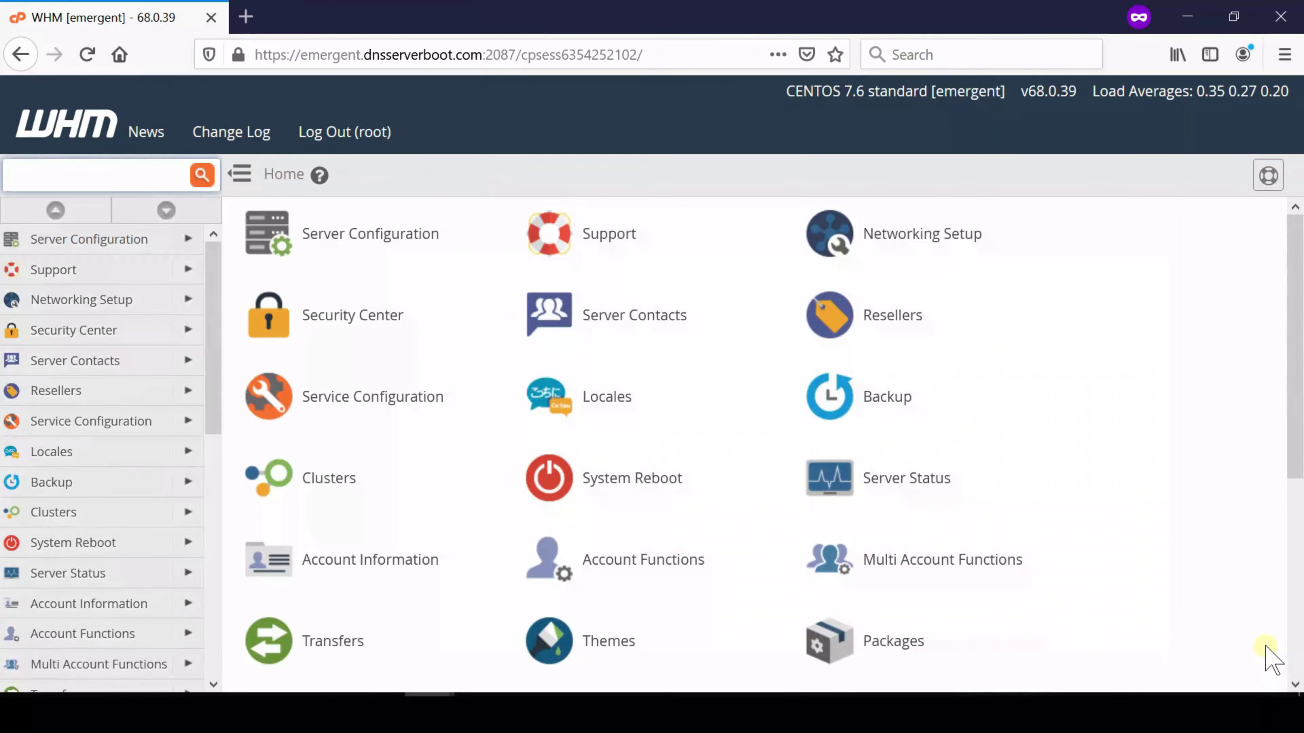
Step: Open the MultiPHP INI Editor in Editor Mode and load the INI settings of ea-php70
{"action": "scroll", "coordinate": [1271, 662], "scroll_direction": "down", "scroll_amount": 3}
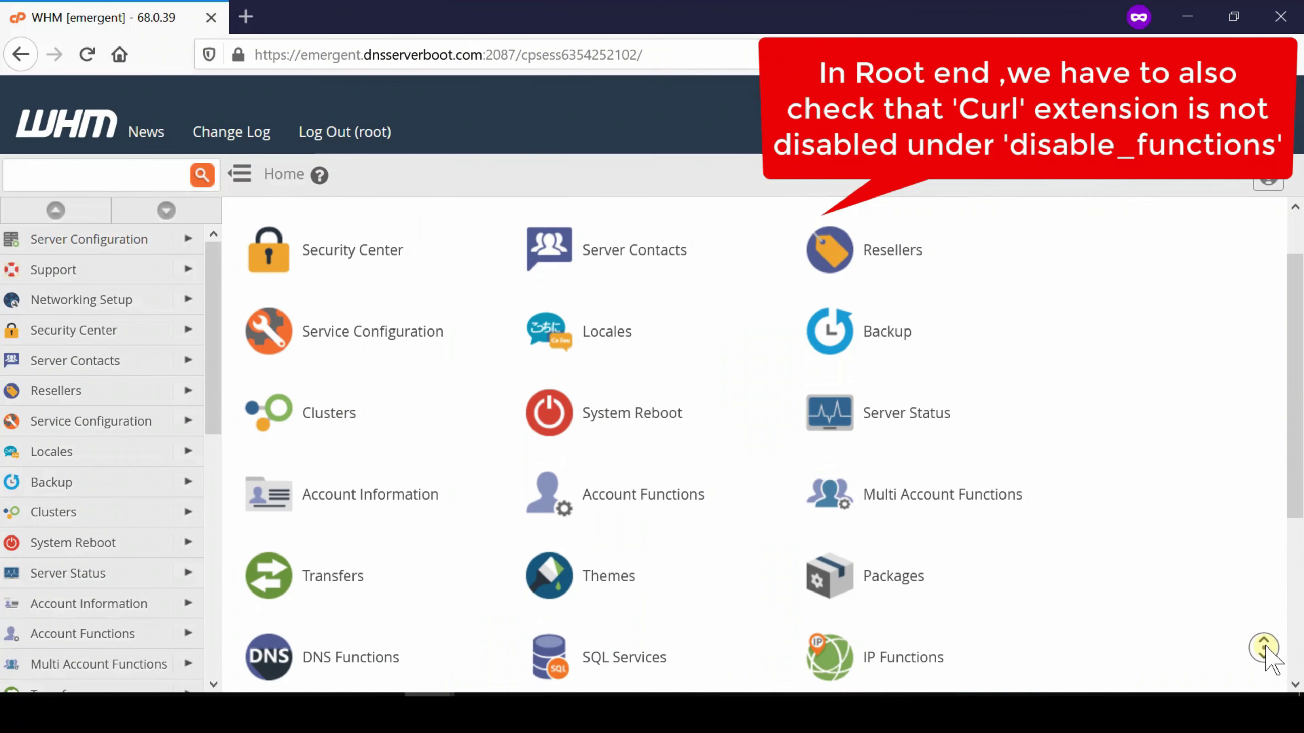
{"action": "scroll", "coordinate": [1271, 662], "scroll_direction": "down", "scroll_amount": 3}
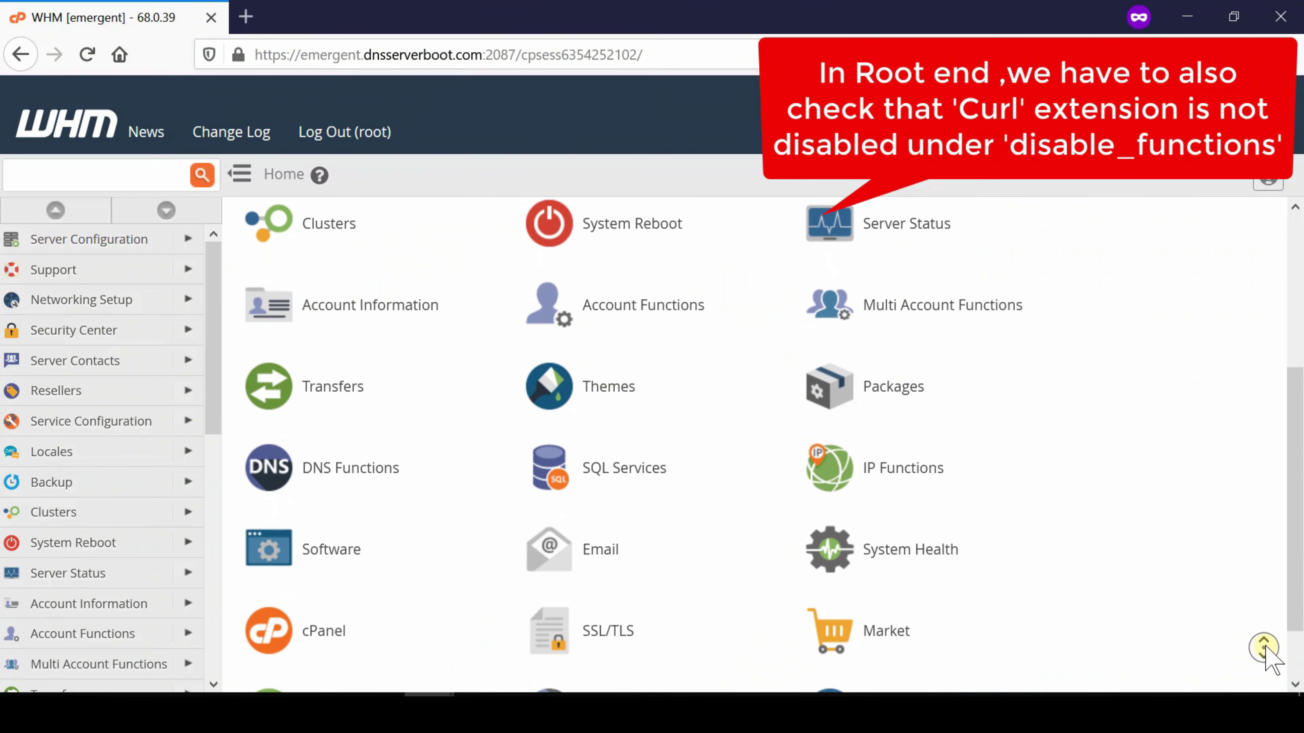
{"action": "left_click", "coordinate": [339, 492]}
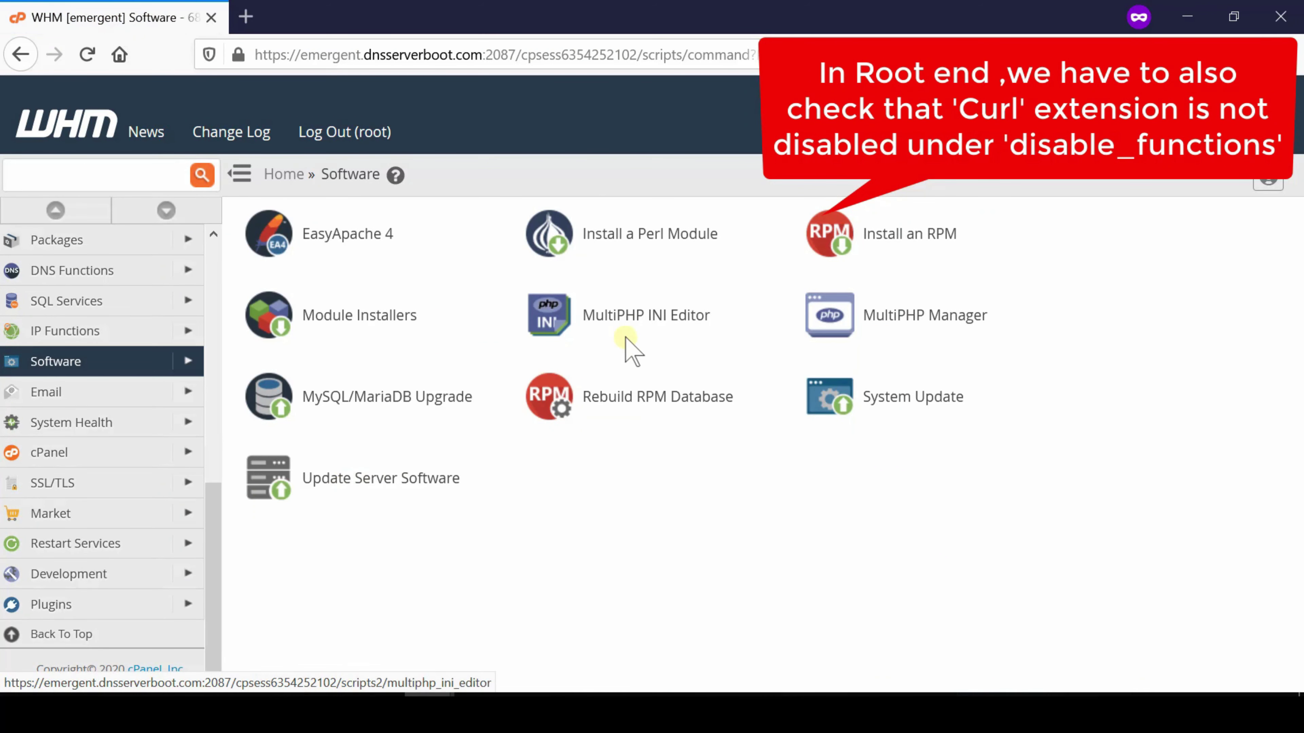
{"action": "left_click", "coordinate": [661, 323]}
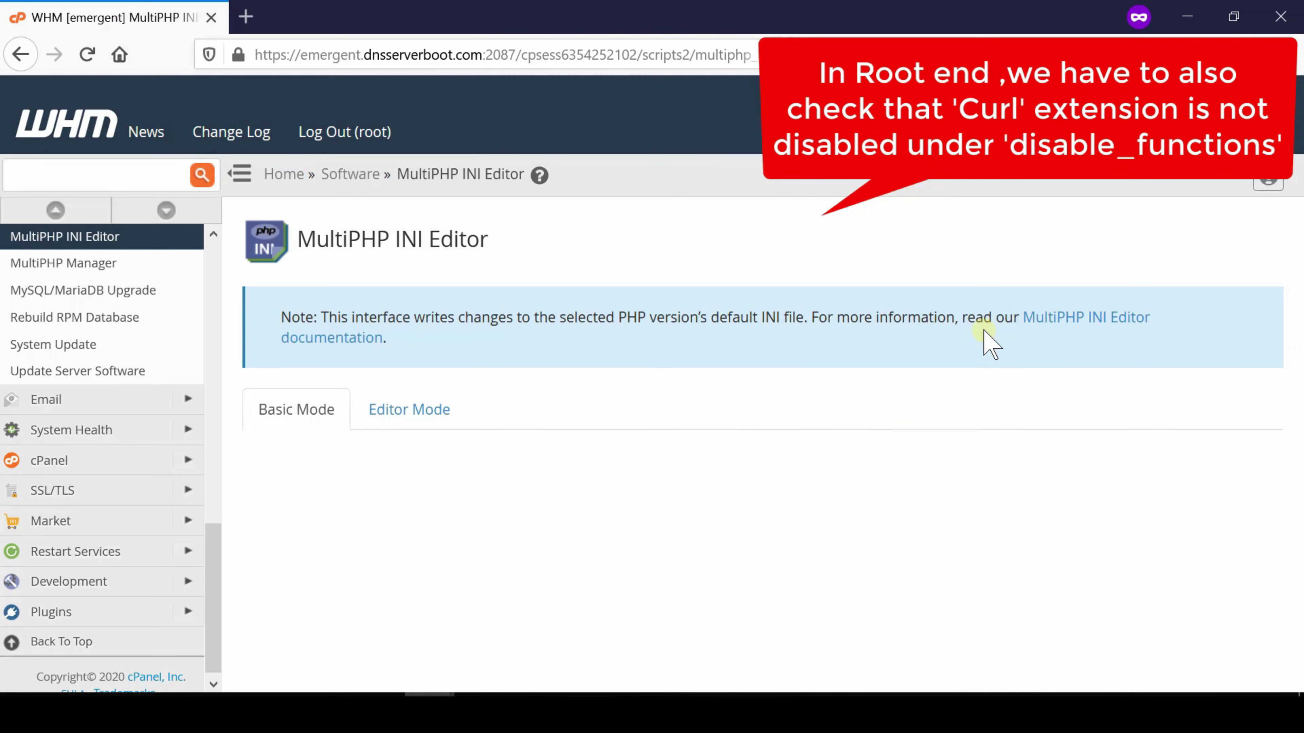
{"action": "left_click", "coordinate": [408, 414]}
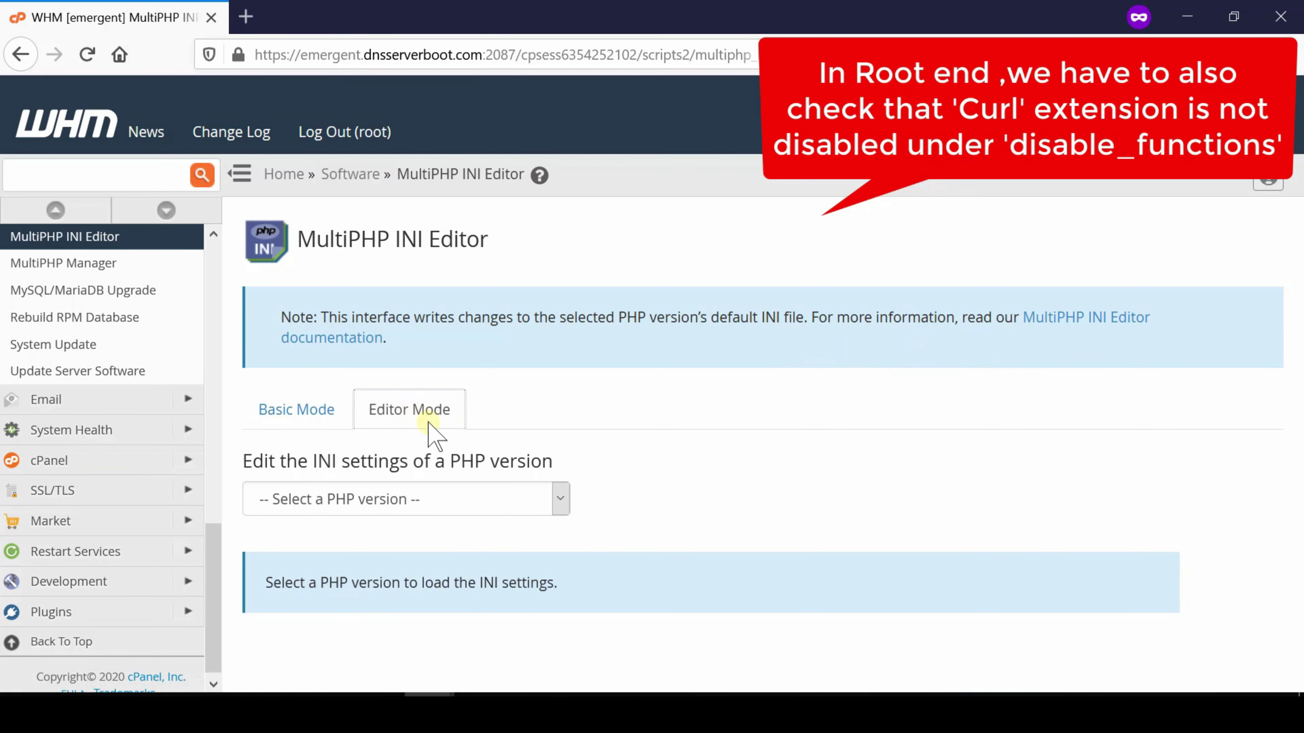
{"action": "left_click", "coordinate": [564, 499]}
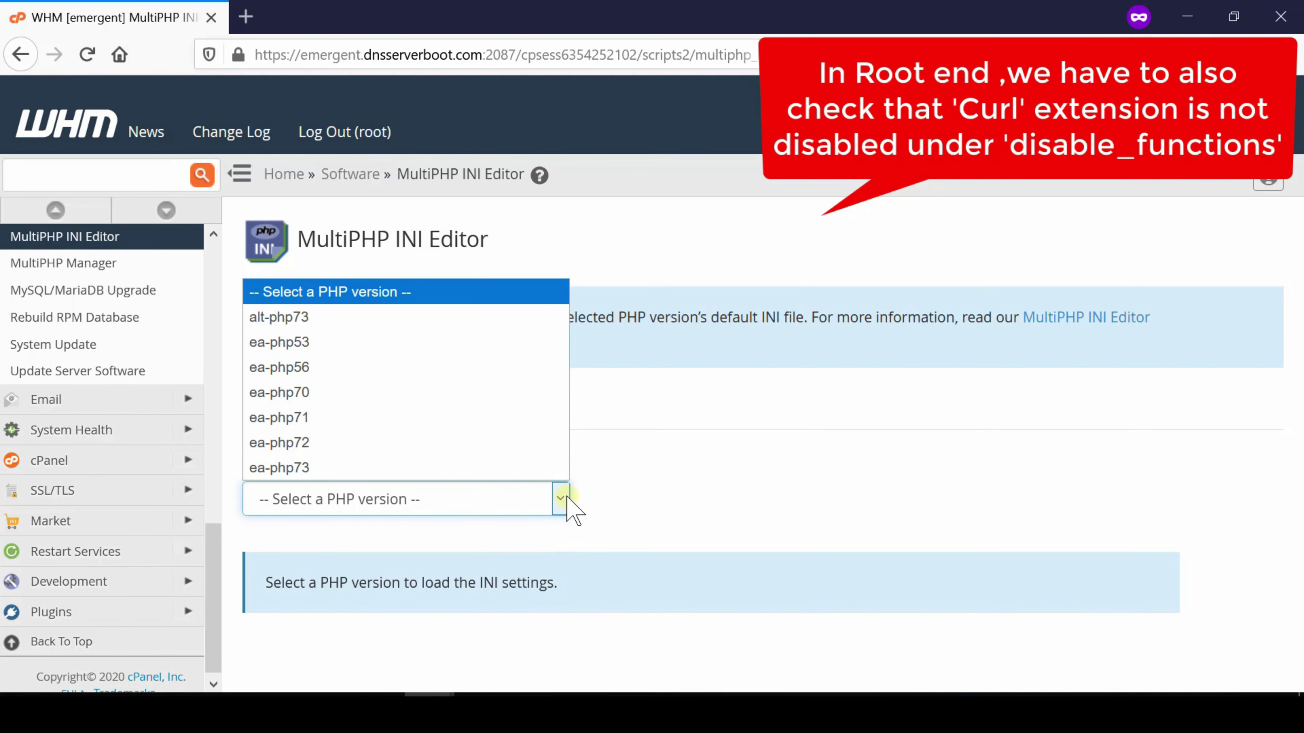
{"action": "left_click", "coordinate": [560, 393]}
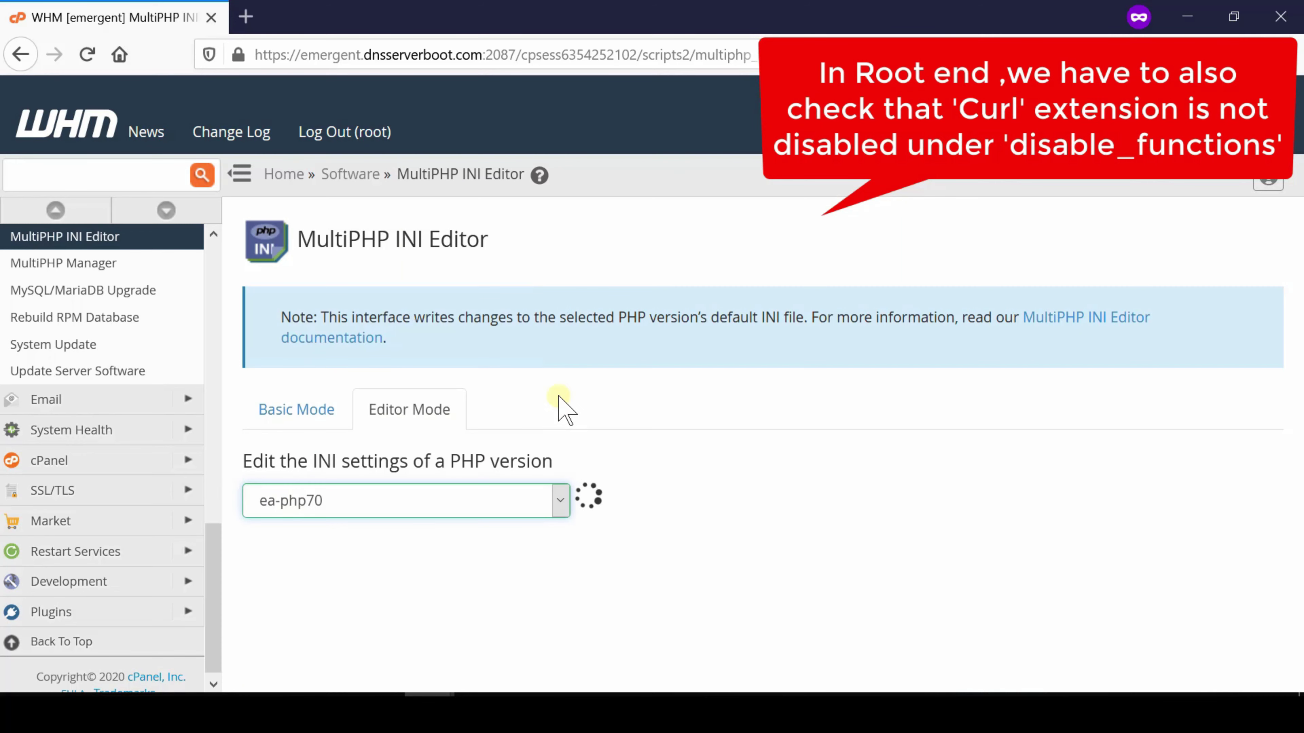
Step: Search the ea-php70 INI file for "disable_function" and check whether the disable_functions directive lists curl
{"action": "scroll", "coordinate": [1288, 673], "scroll_direction": "down", "scroll_amount": 4}
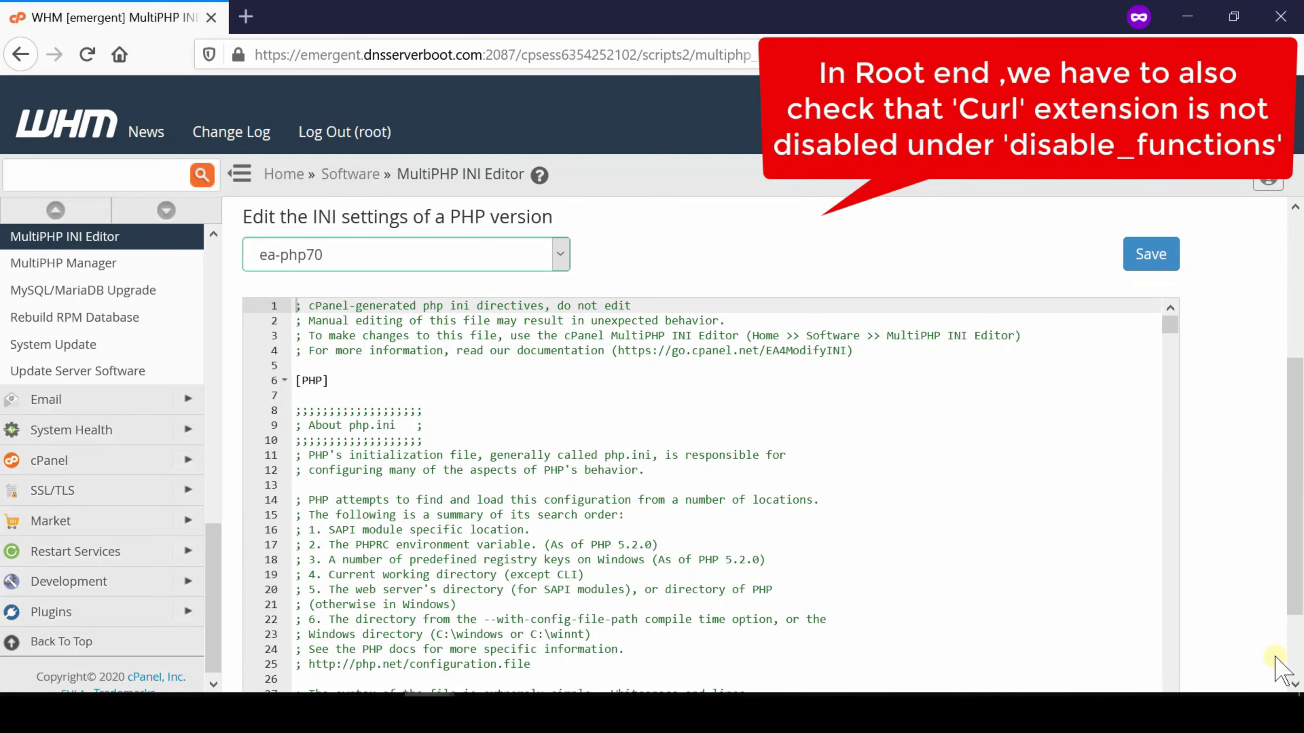
{"action": "scroll", "coordinate": [1083, 541], "scroll_direction": "down", "scroll_amount": 1}
{"action": "left_click", "coordinate": [1111, 302]}
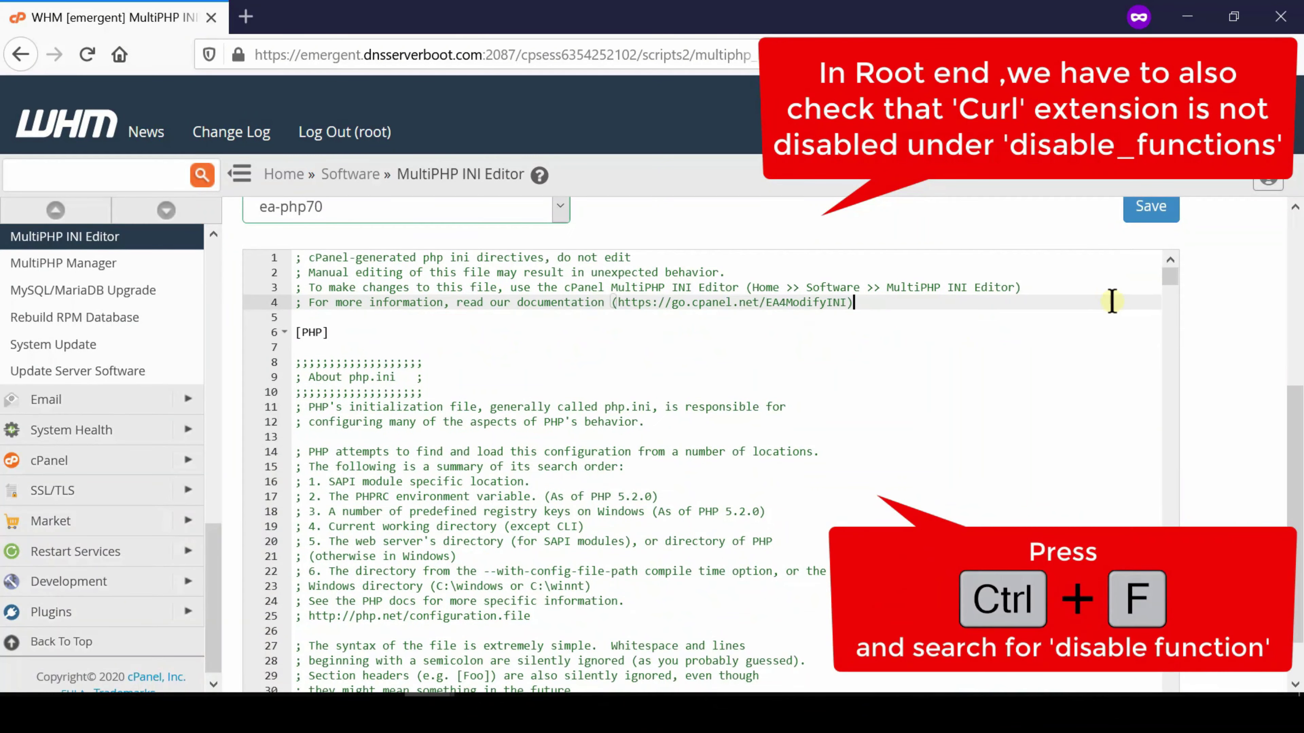
{"action": "key", "text": "ctrl+f"}
{"action": "type", "text": "disable_function"}
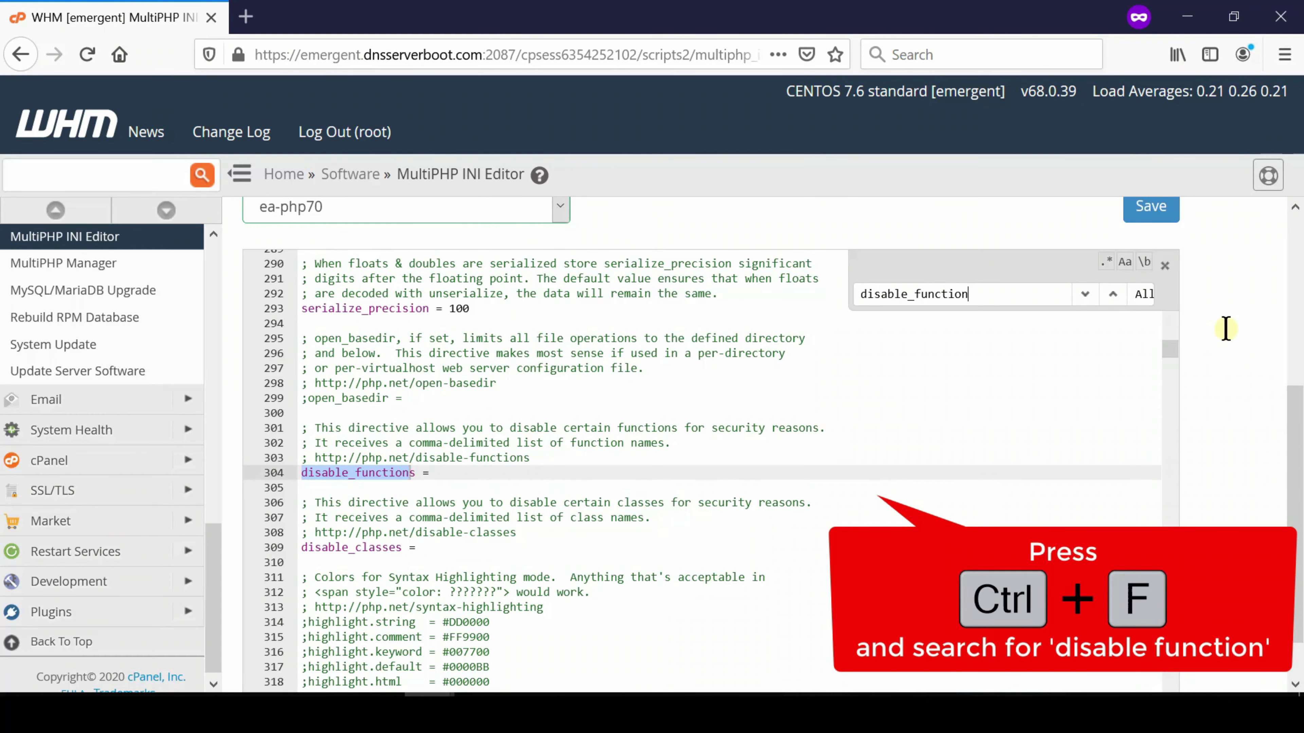
{"action": "left_click", "coordinate": [433, 474]}
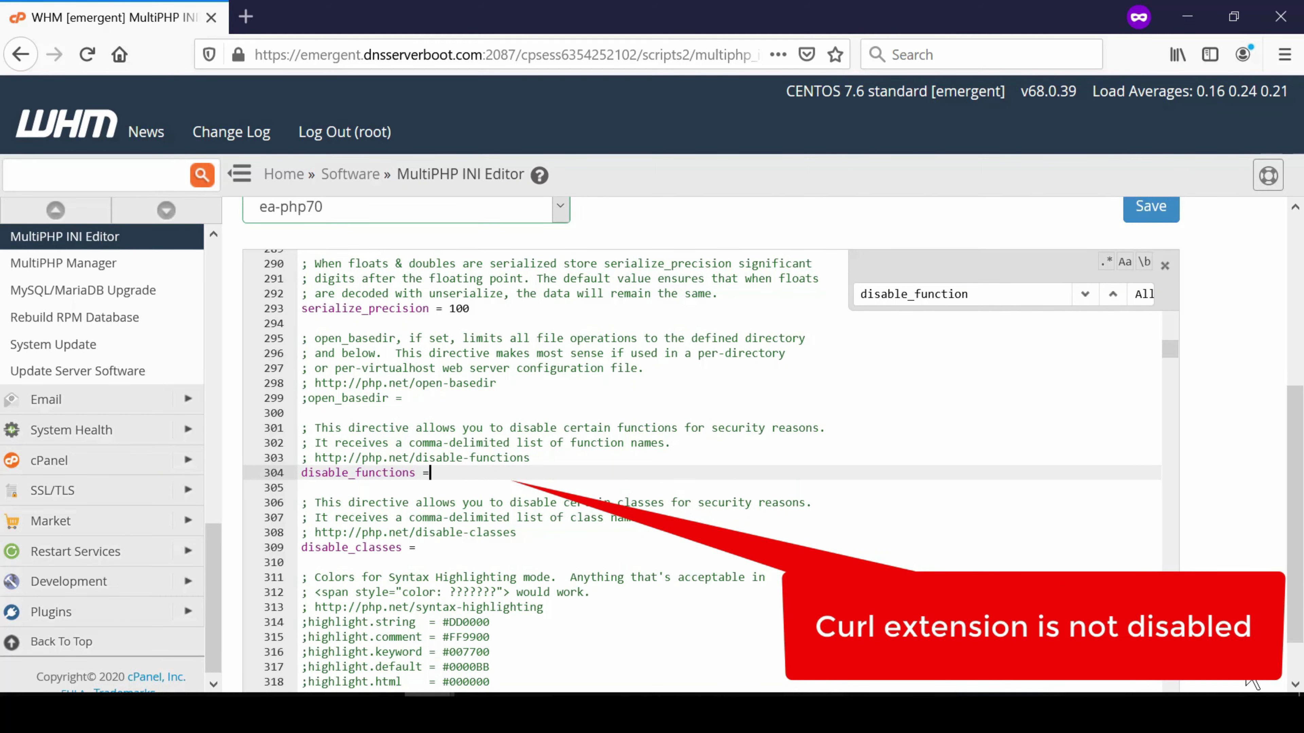
{"action": "scroll", "coordinate": [1251, 682], "scroll_direction": "up", "scroll_amount": 5}
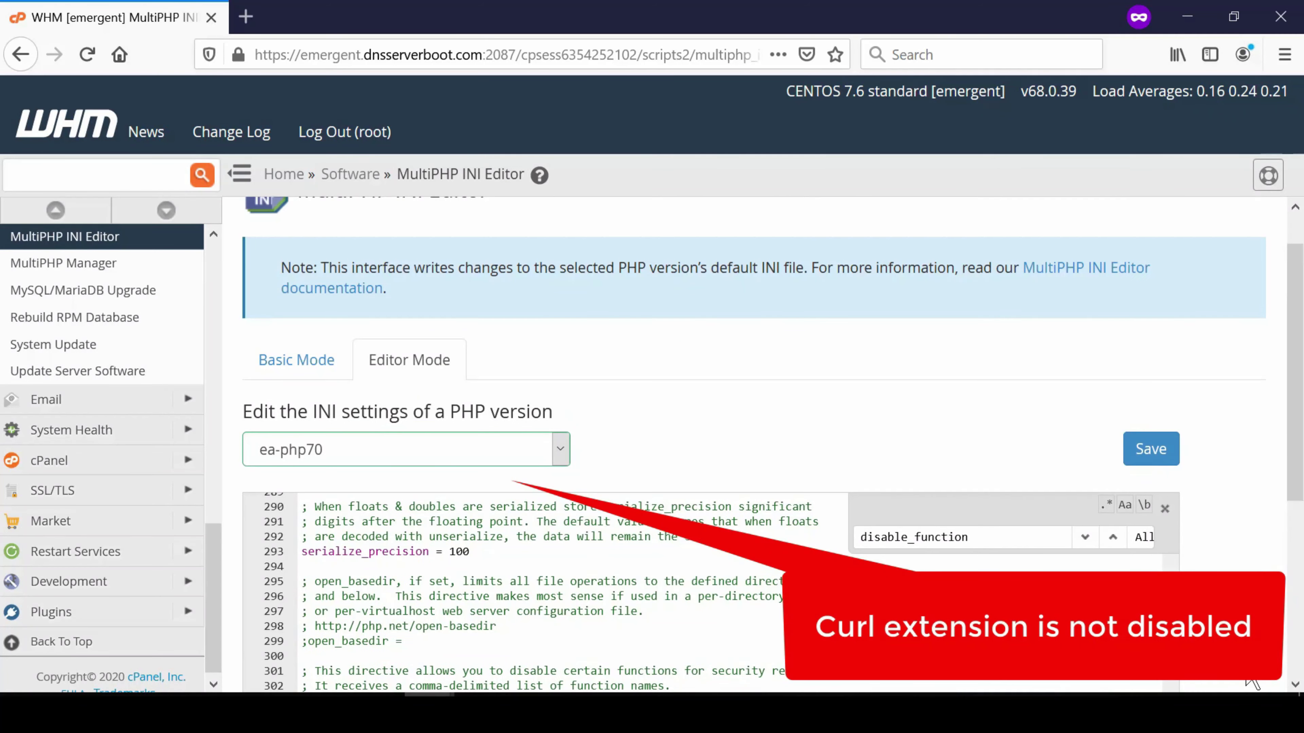
Step: Load the INI settings of ea-php72 and search them for "disable_function" to check whether the disable_functions directive lists curl
{"action": "left_click", "coordinate": [559, 449]}
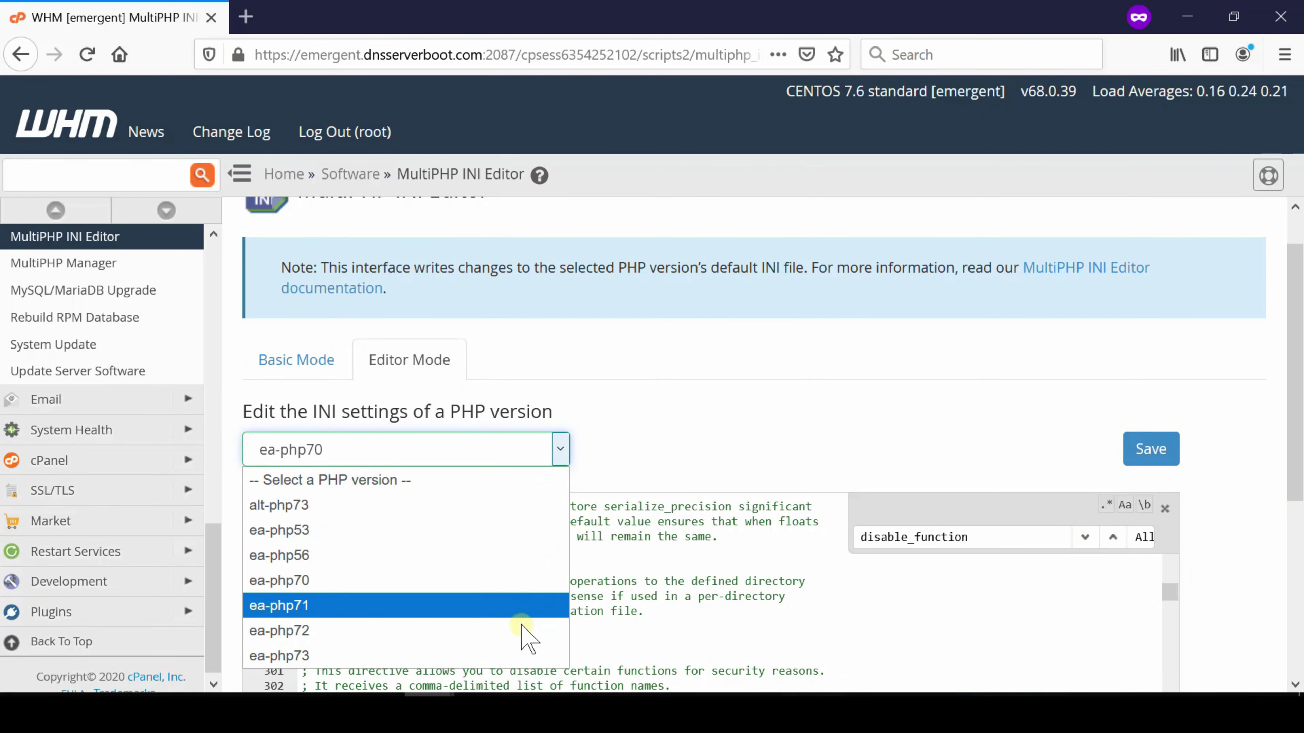
{"action": "left_click", "coordinate": [522, 631]}
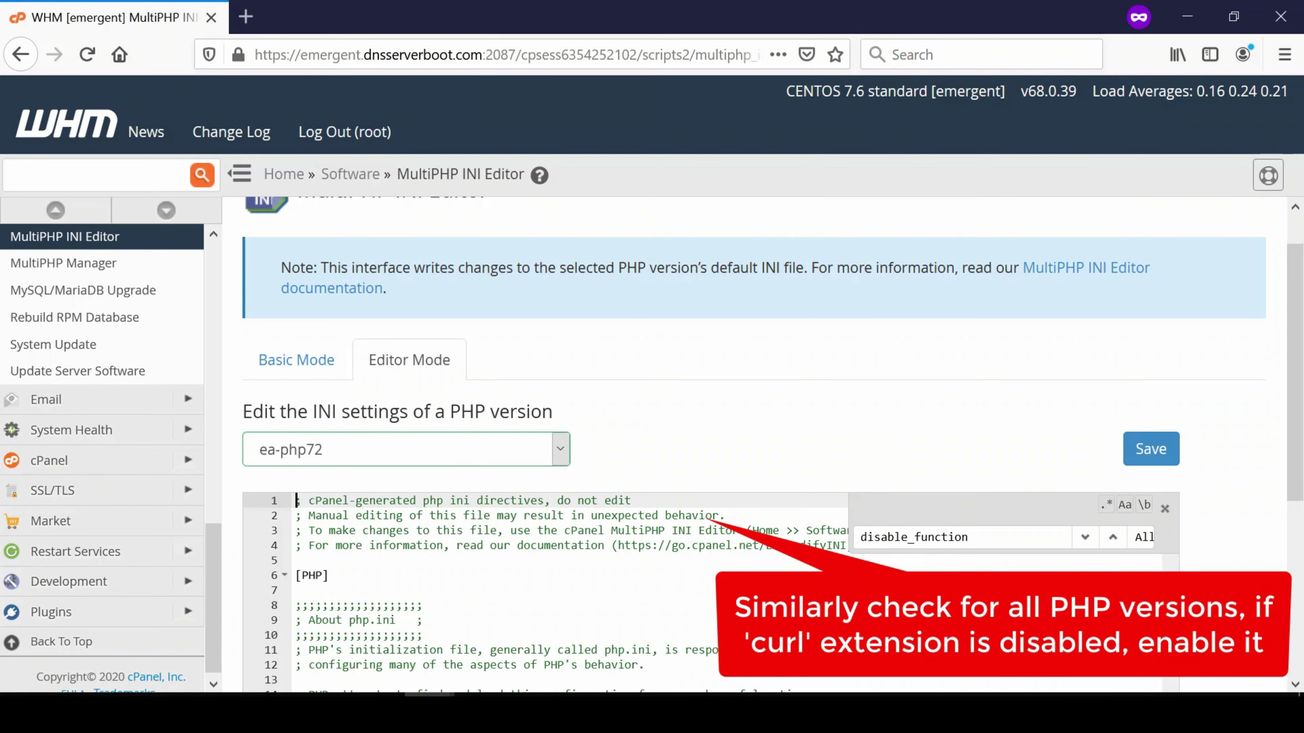
{"action": "scroll", "coordinate": [770, 444], "scroll_direction": "down", "scroll_amount": 5}
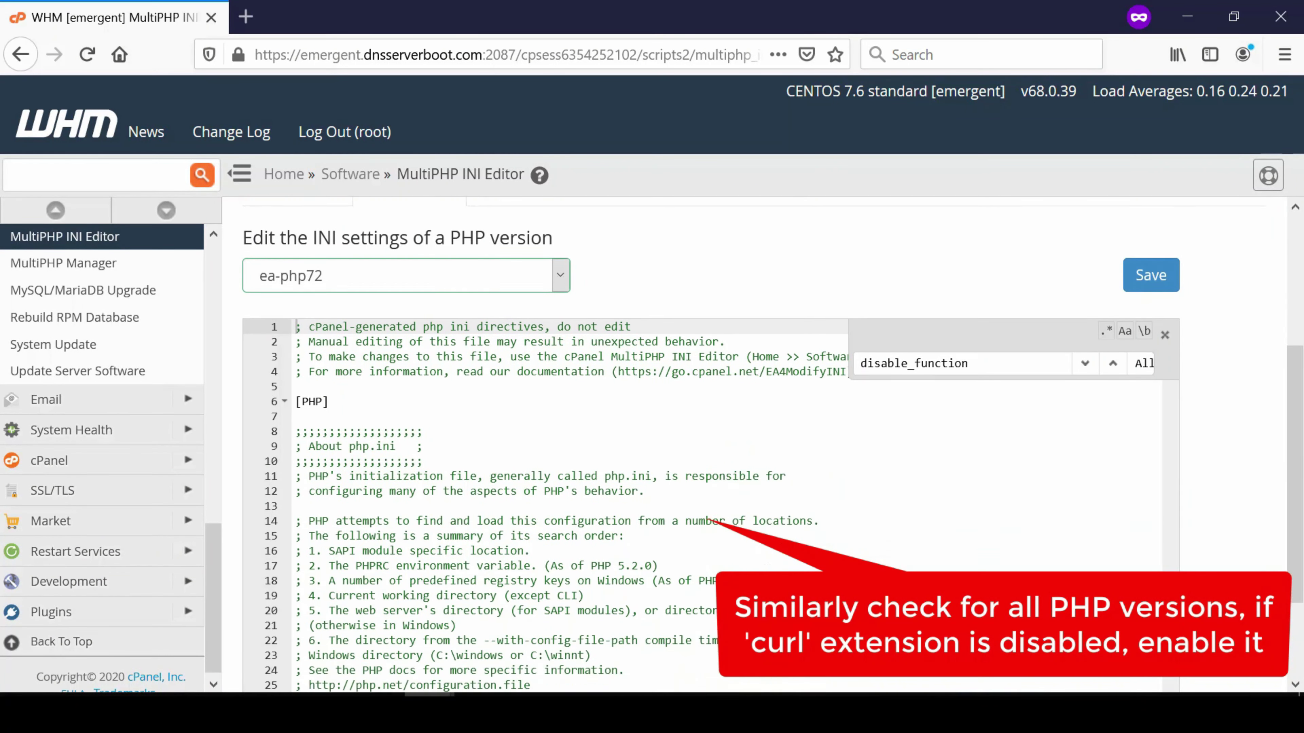
{"action": "scroll", "coordinate": [770, 444], "scroll_direction": "down", "scroll_amount": 1}
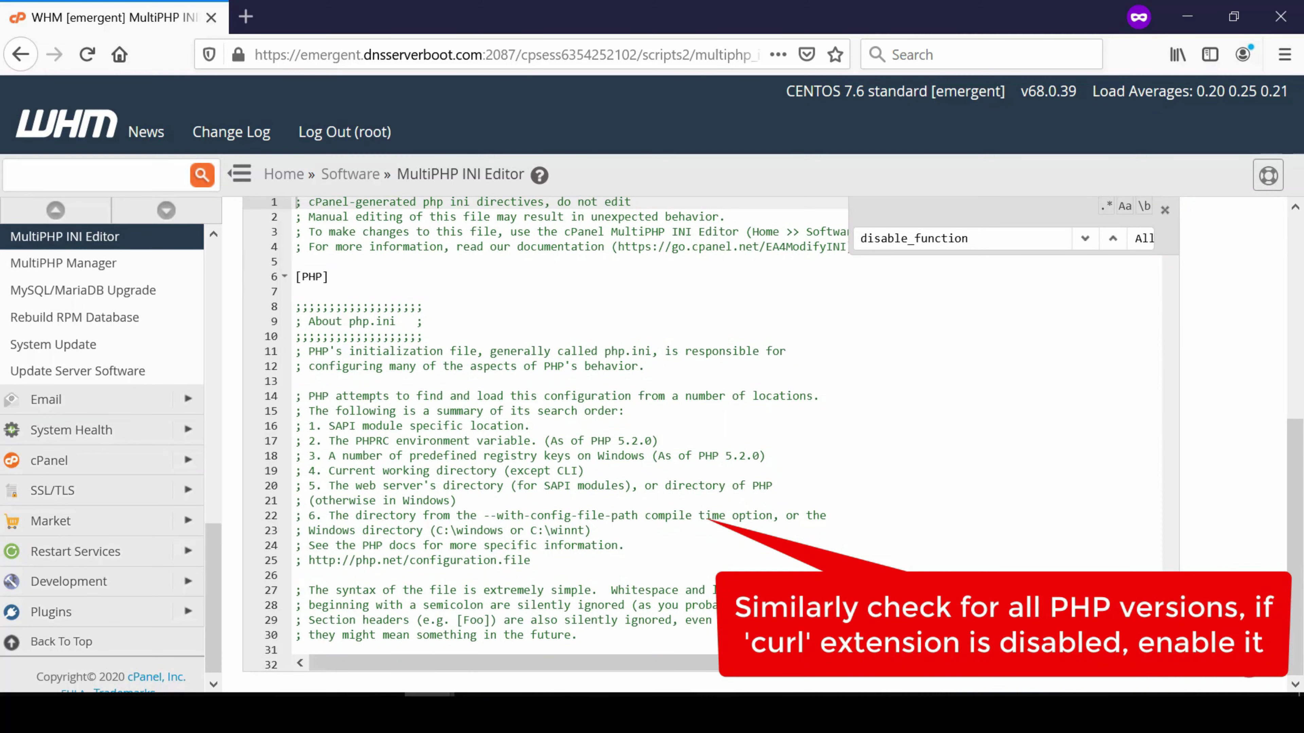
{"action": "scroll", "coordinate": [770, 444], "scroll_direction": "up", "scroll_amount": 6}
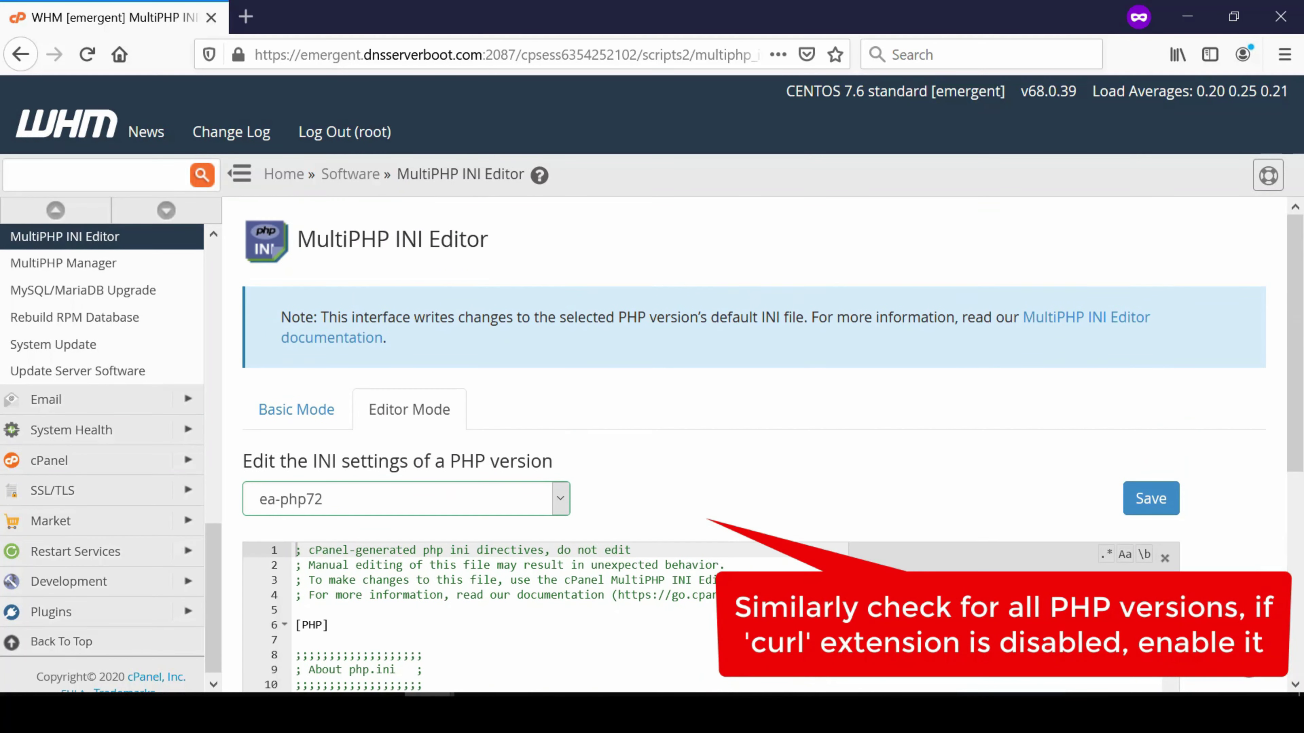
{"action": "scroll", "coordinate": [1217, 370], "scroll_direction": "down", "scroll_amount": 4}
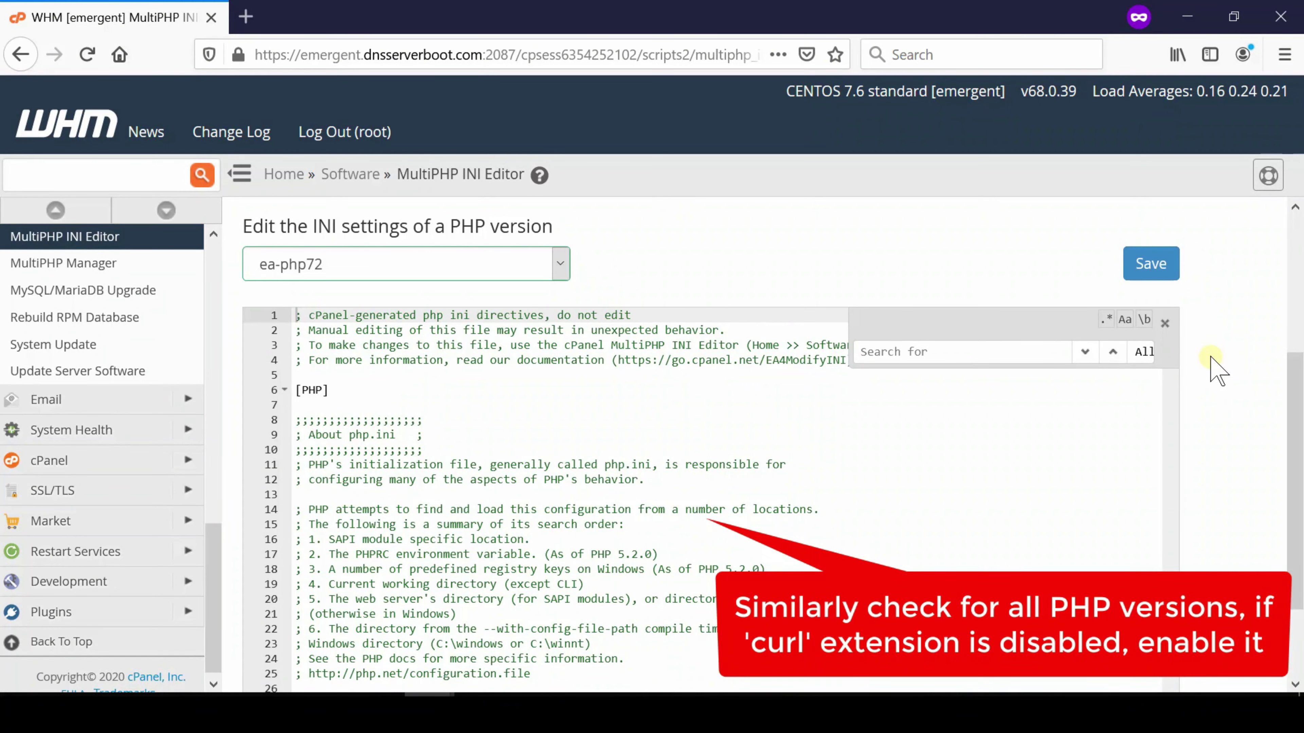
{"action": "type", "text": "disable_function"}
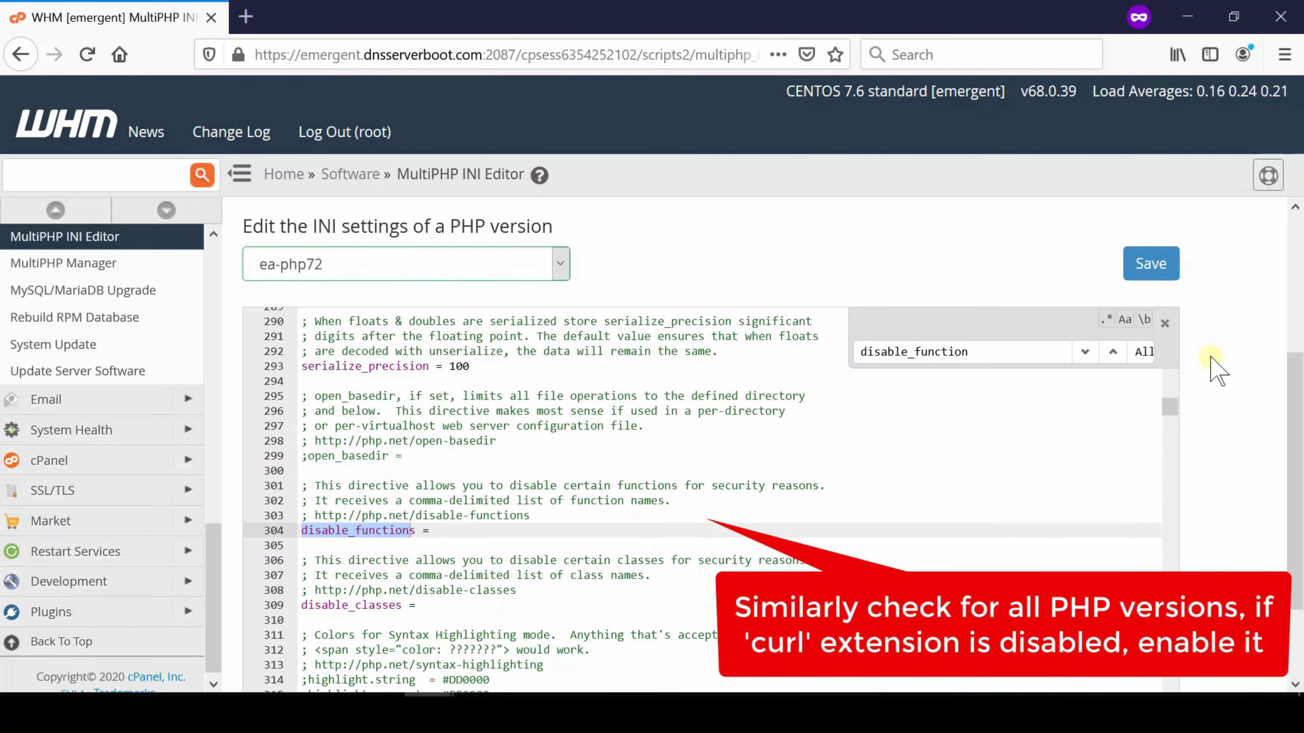
{"action": "left_click", "coordinate": [452, 532]}
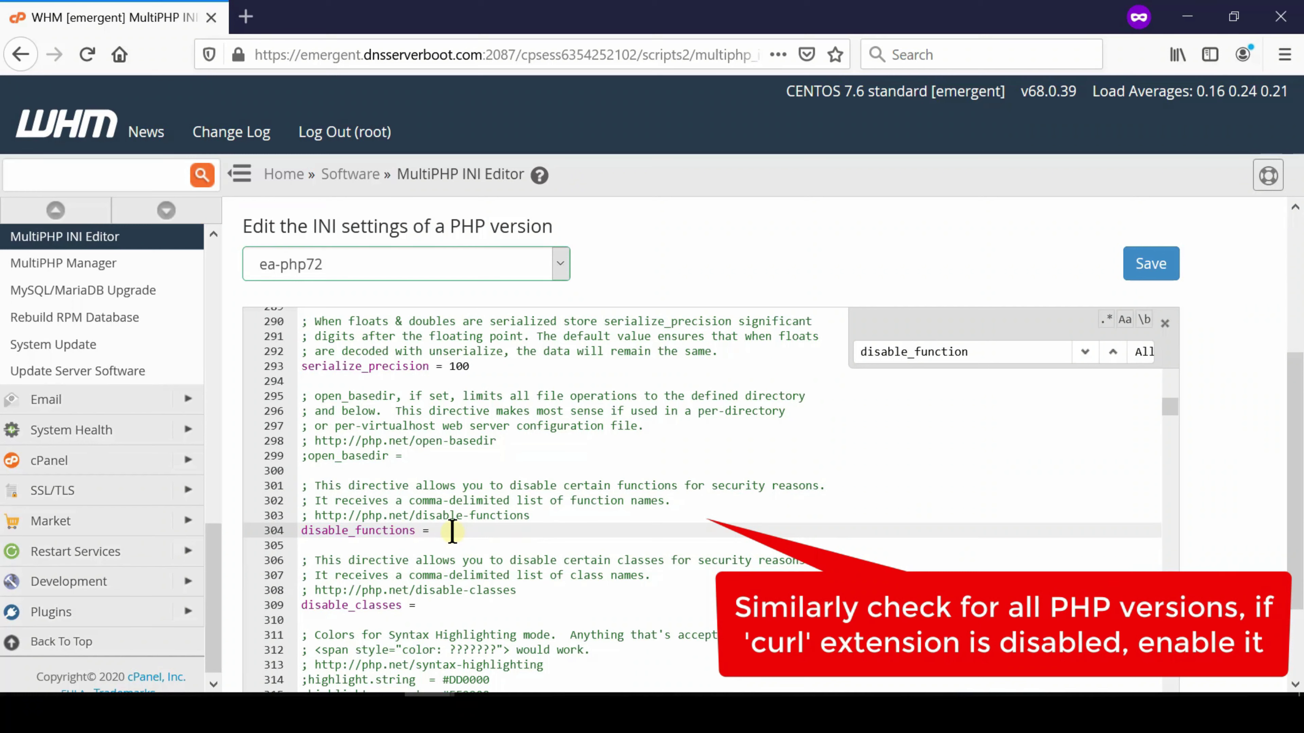